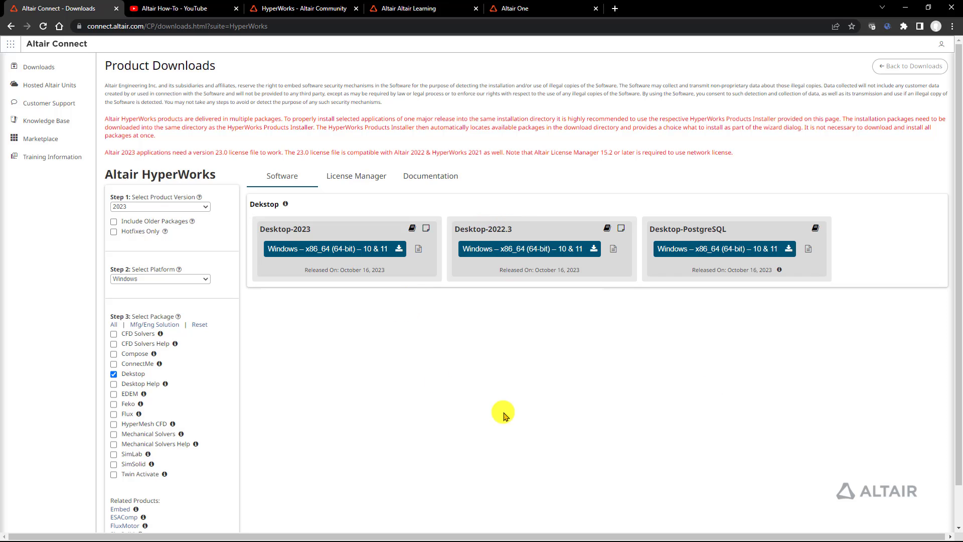
# Minimize the Chrome browser showing the Desktop-2023 downloads to reveal HyperMesh 2019.
pyautogui.click(907, 9)
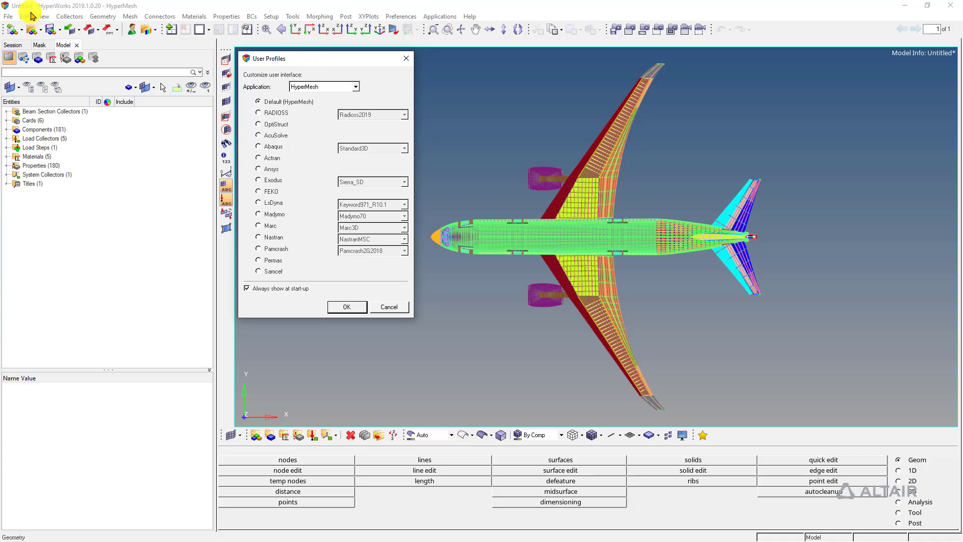
# Focus the HyperMesh 2019 window and its User Profiles dialog, then bring up the Windows Start menu.
pyautogui.click(55, 10)
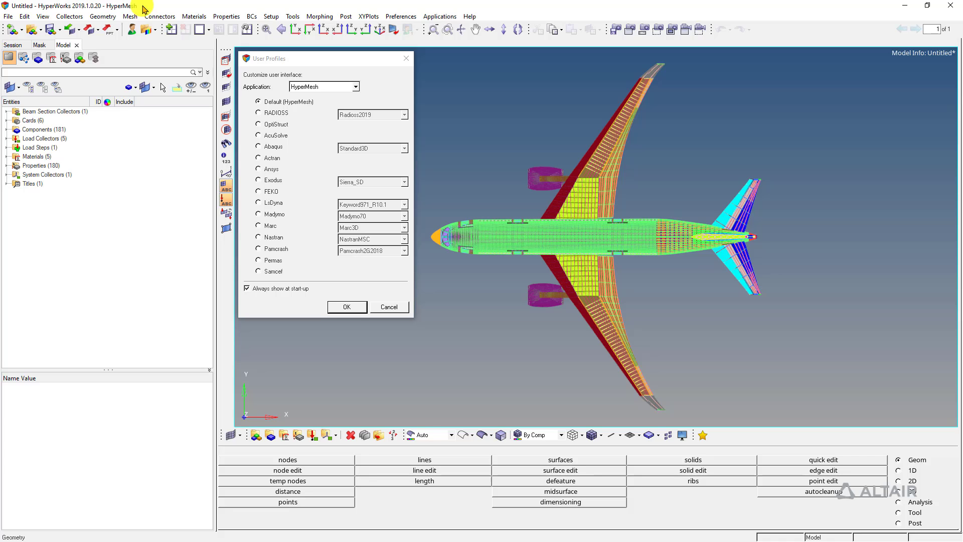
pyautogui.click(332, 60)
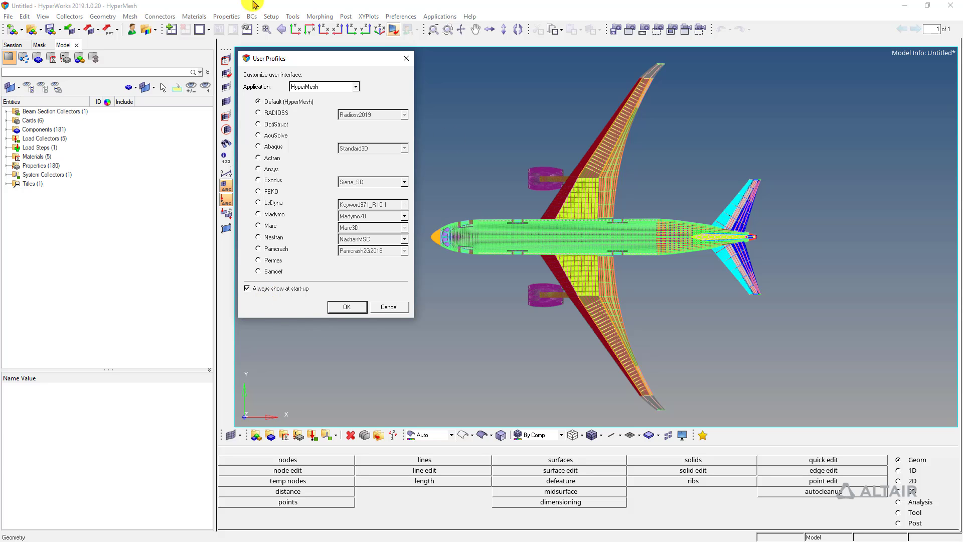
pyautogui.press('super')
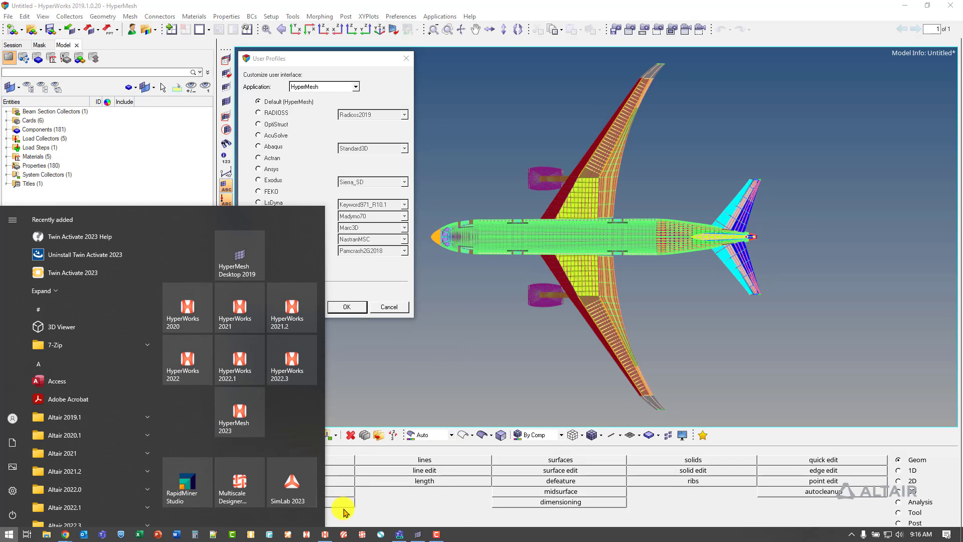
# Dismiss the Start menu and HyperWorks 2023 start dialog, then switch to the HyperMesh 2023 OptiStruct window.
pyautogui.rightClick(331, 536)
pyautogui.click(306, 461)
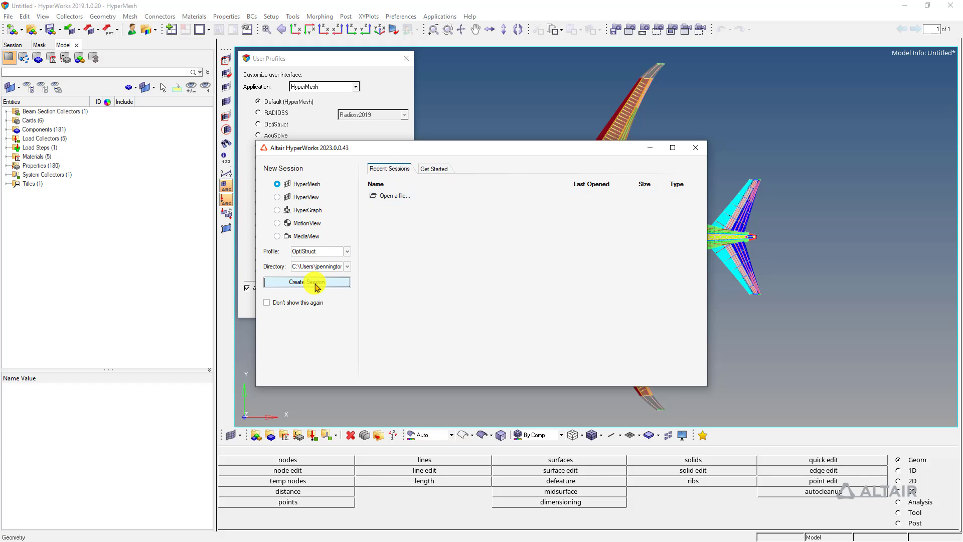
pyautogui.click(695, 147)
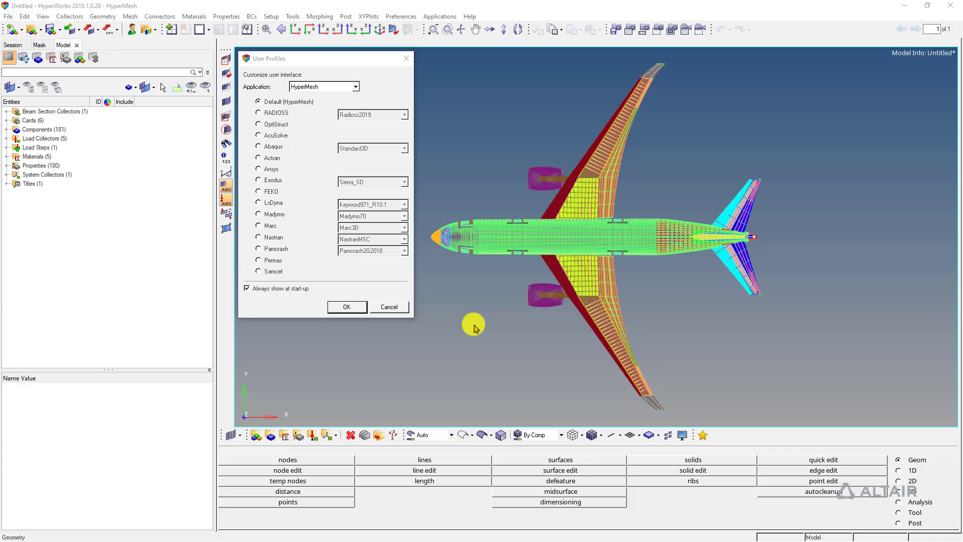
pyautogui.press('super+Tab')
pyautogui.click(161, 279)
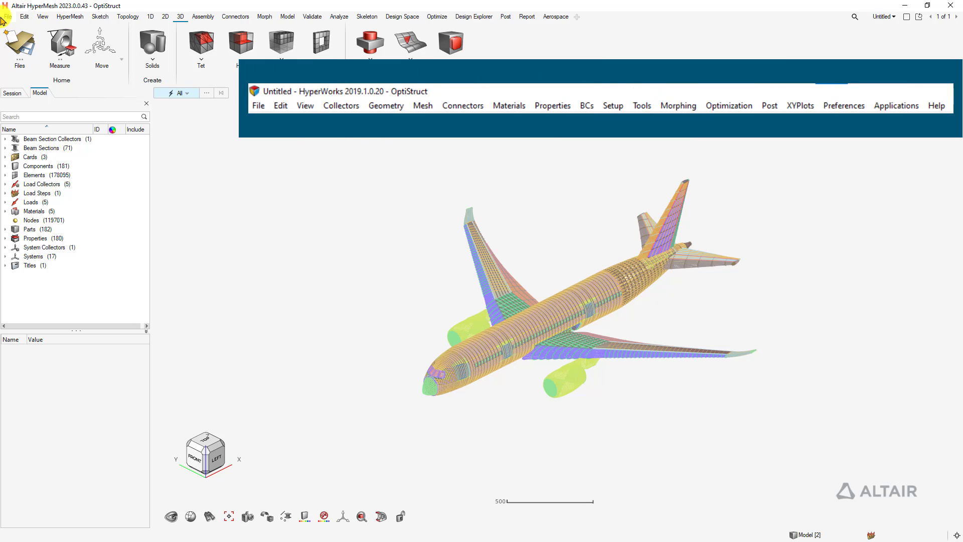
# Browse the File menu's Open, Solver Interface and Help entries, then open the View menu.
pyautogui.click(8, 16)
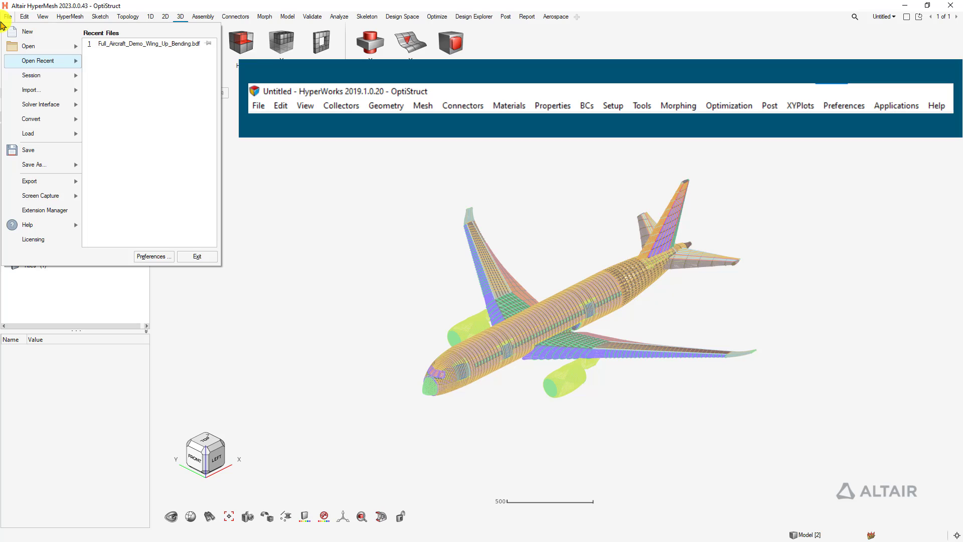
pyautogui.click(30, 46)
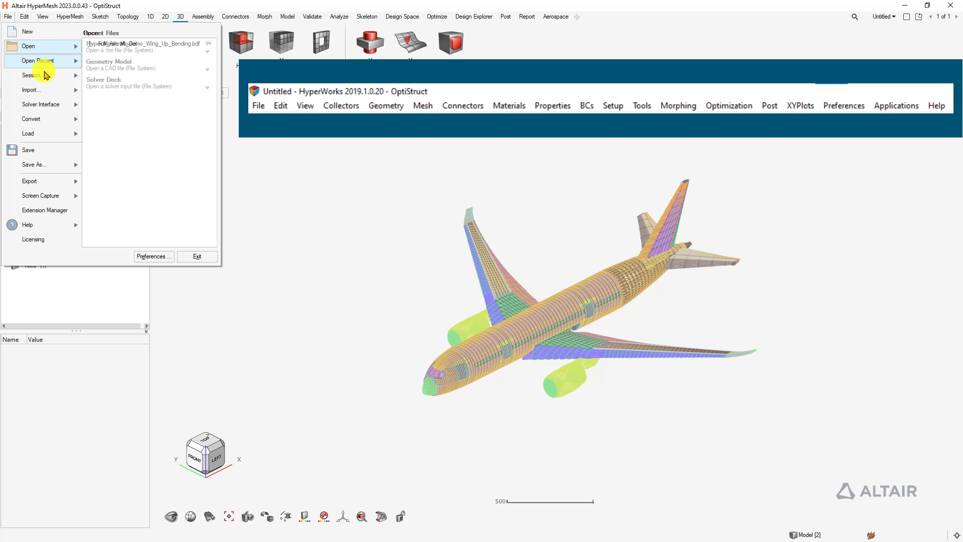
pyautogui.moveTo(51, 111)
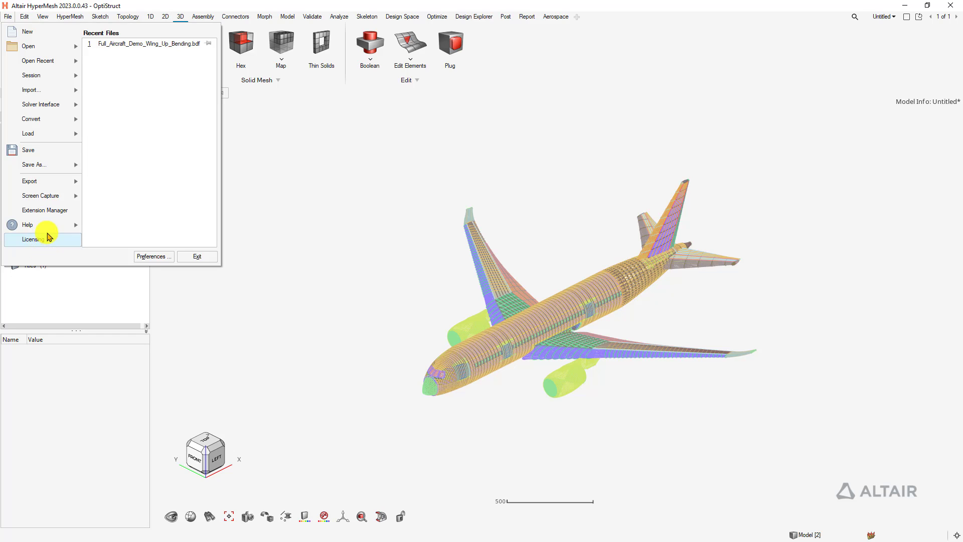
pyautogui.moveTo(46, 231)
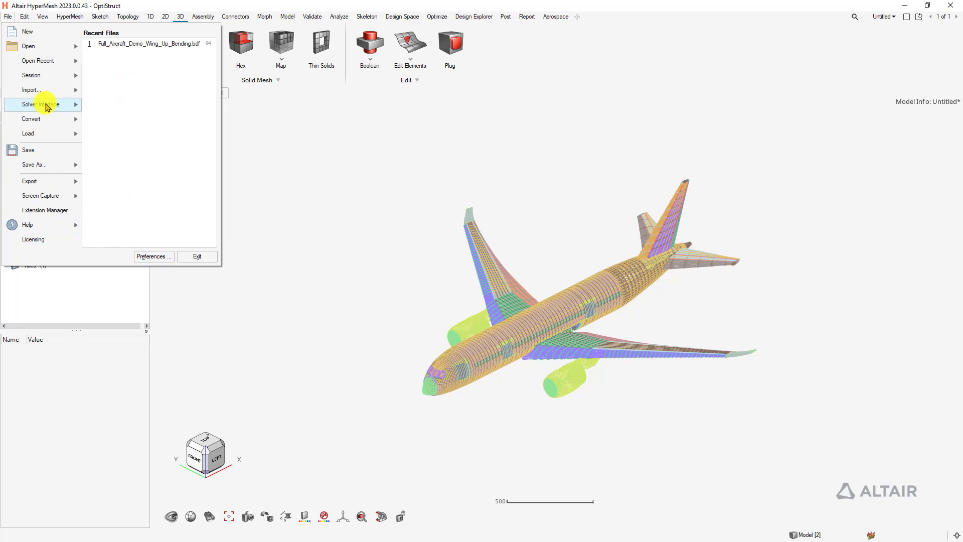
pyautogui.click(43, 16)
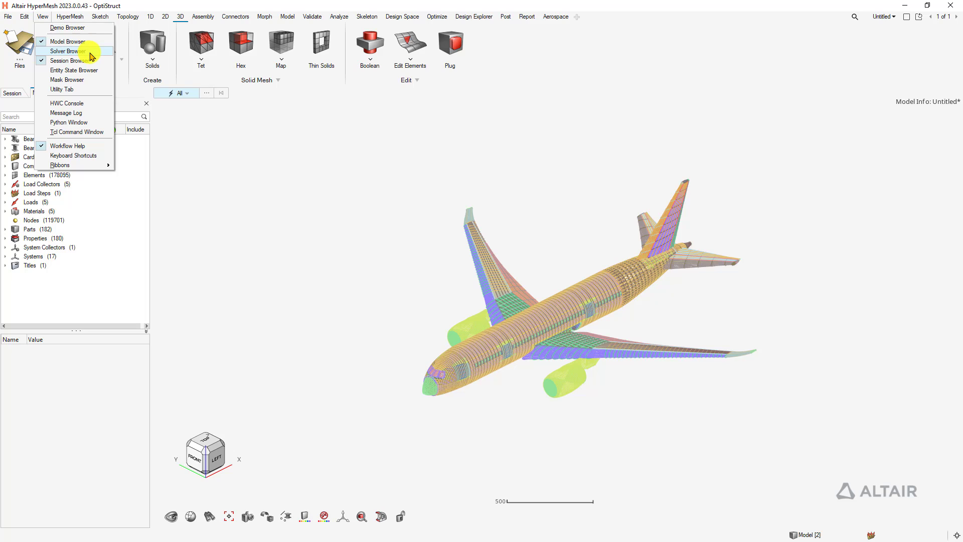
# Show the Mask browser, look through View > Ribbons and the Aerospace menu, then switch to the Morph ribbon.
pyautogui.click(88, 80)
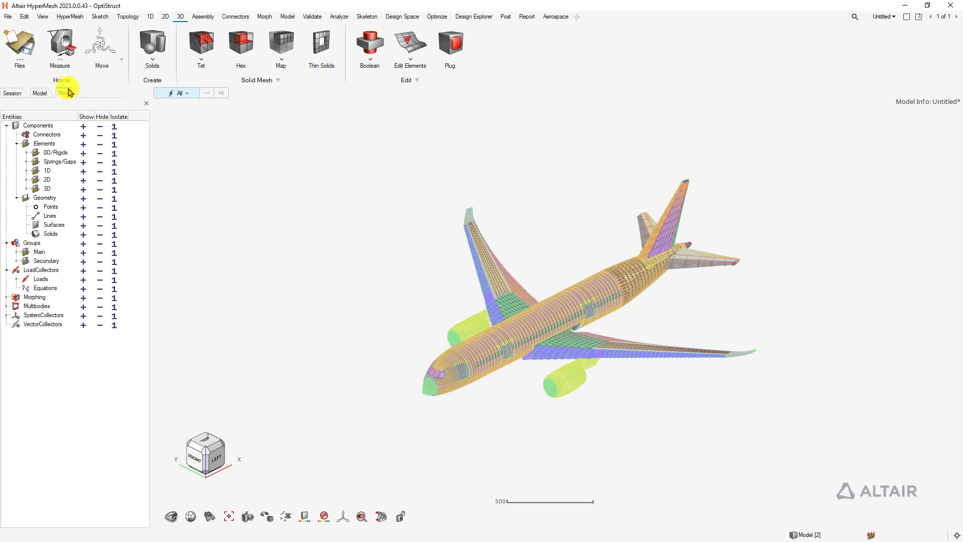
pyautogui.click(43, 16)
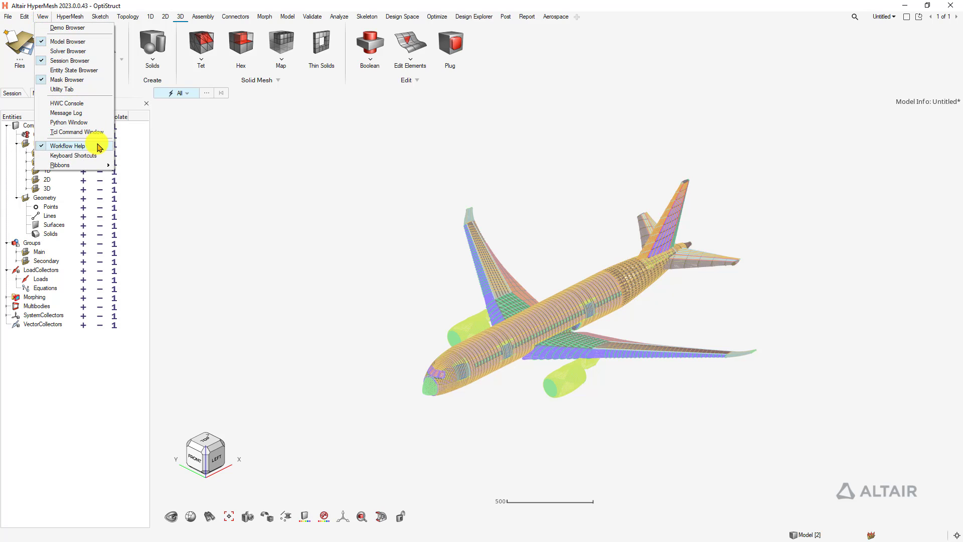
pyautogui.moveTo(94, 165)
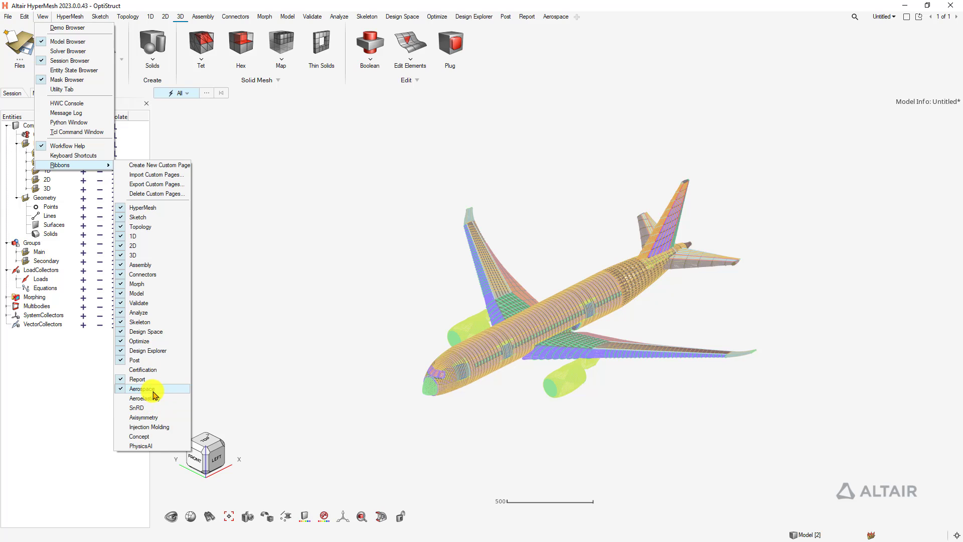
pyautogui.click(556, 17)
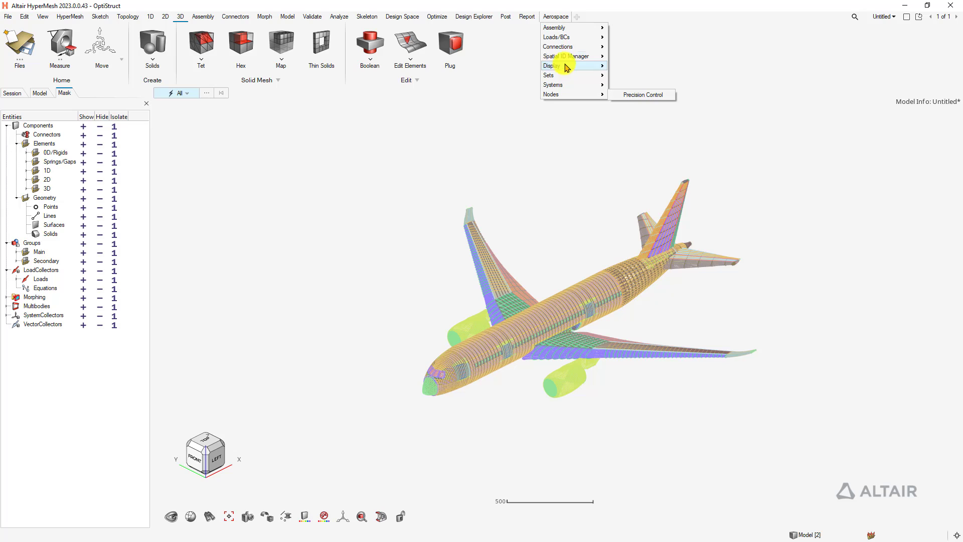
pyautogui.moveTo(568, 31)
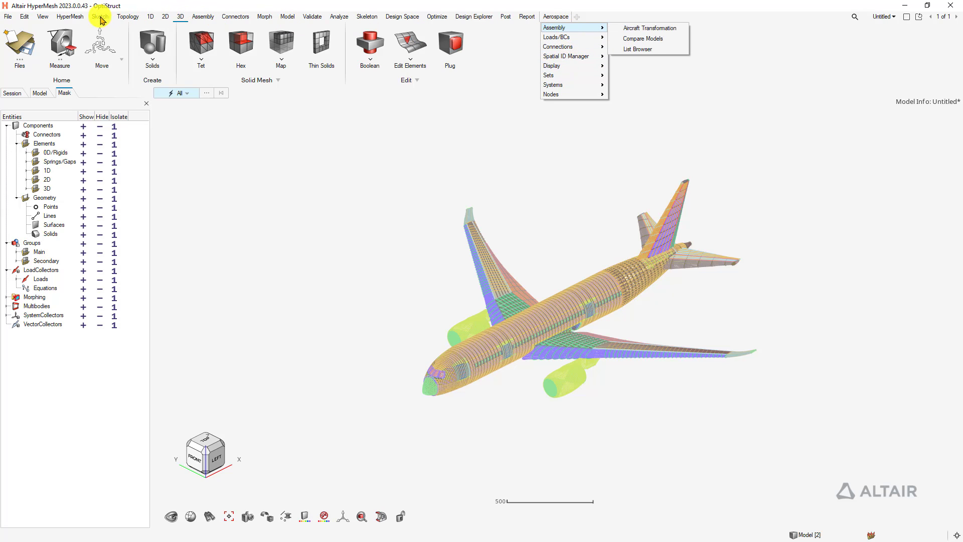
pyautogui.click(125, 17)
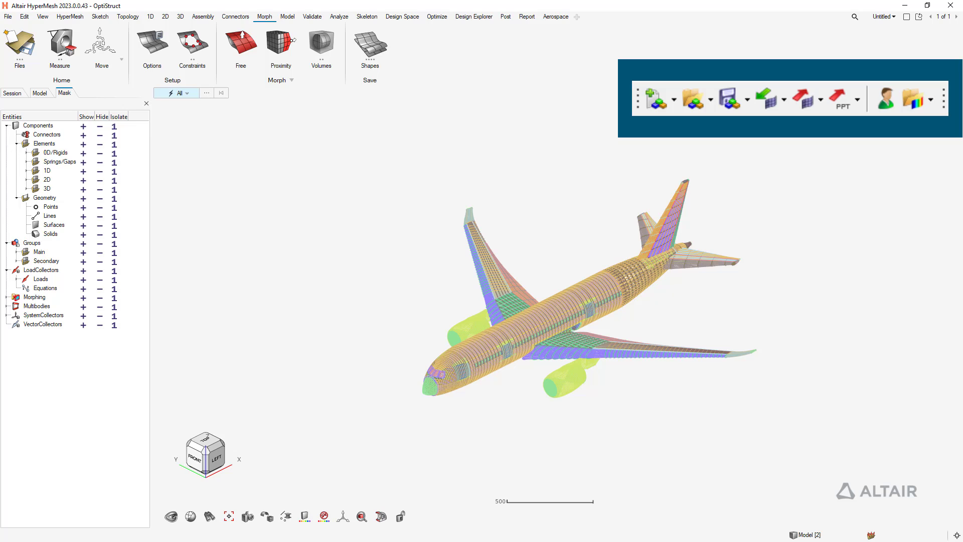
pyautogui.click(8, 16)
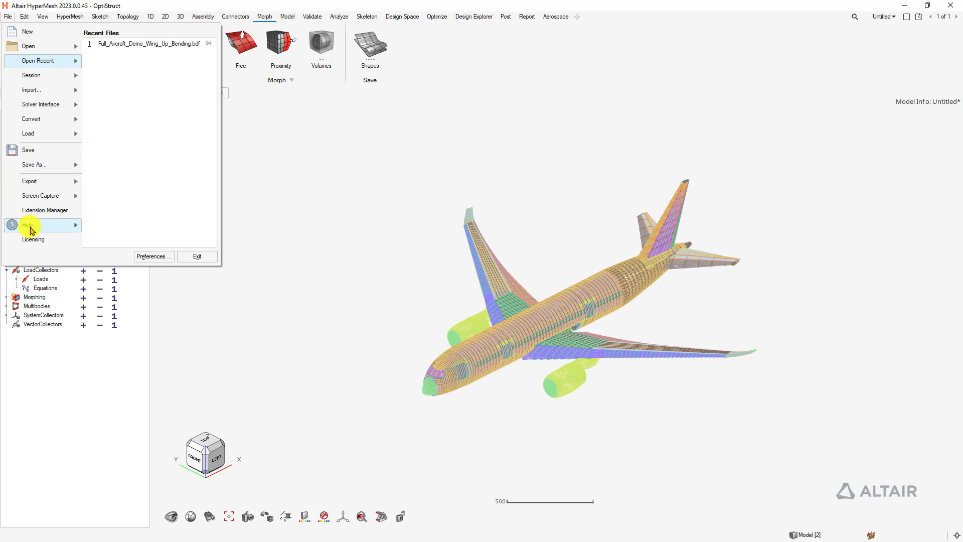
pyautogui.click(415, 237)
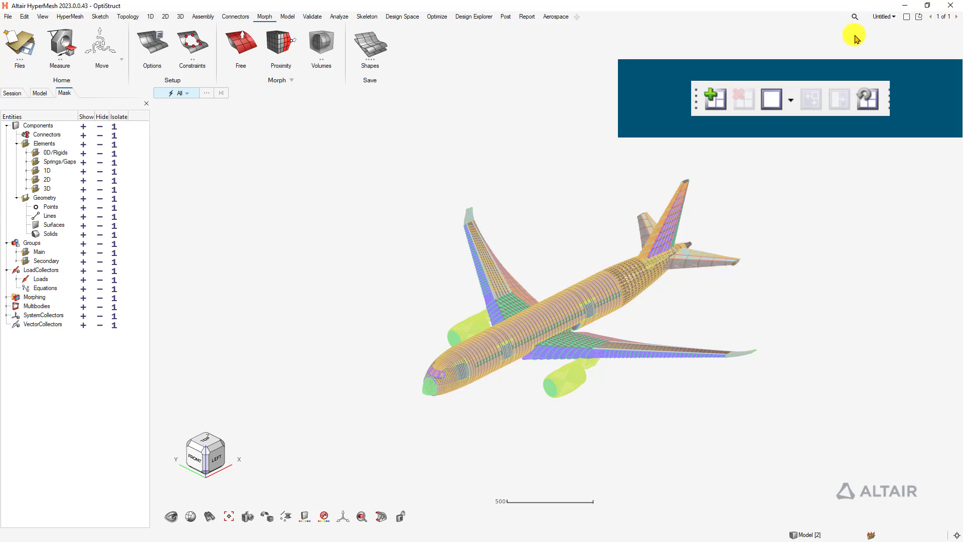
# Add two new blank pages from the page list.
pyautogui.click(883, 16)
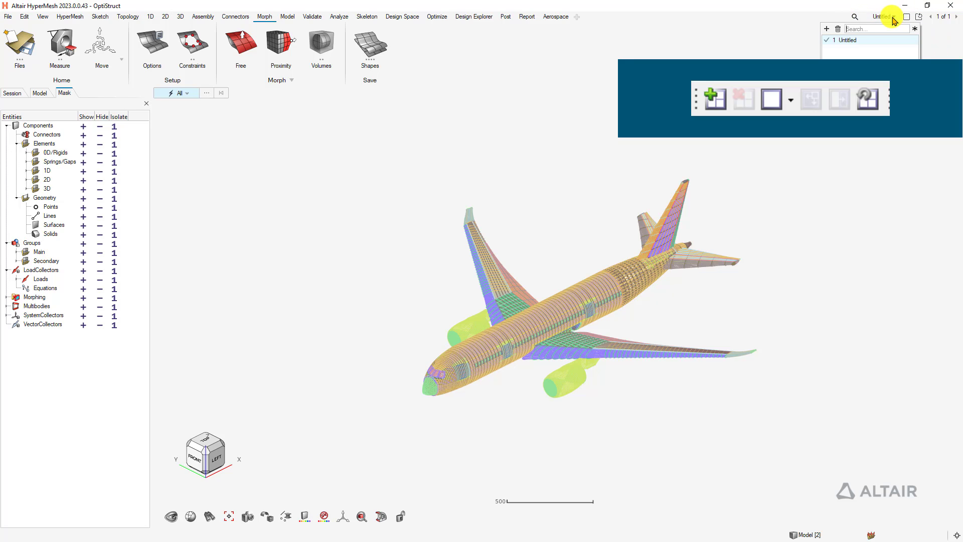
pyautogui.click(827, 31)
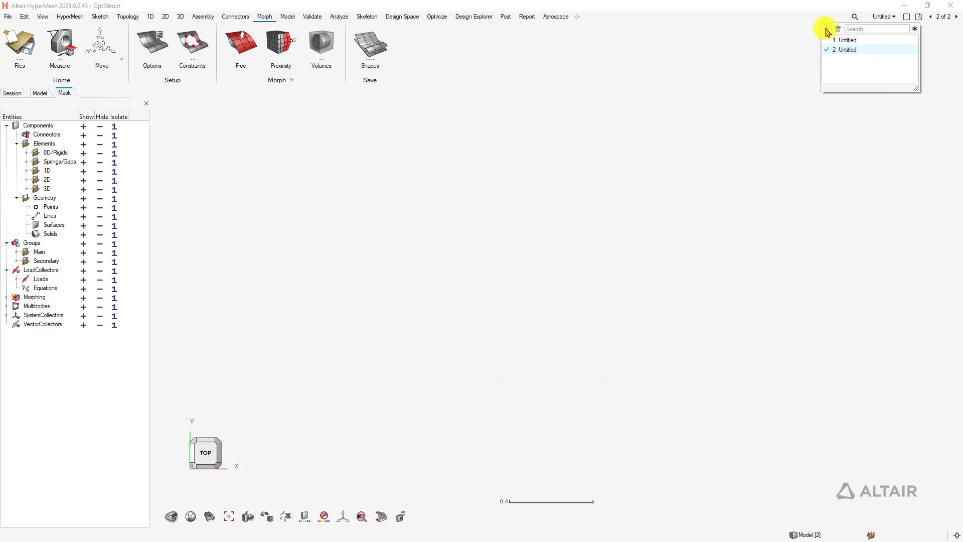
pyautogui.click(827, 30)
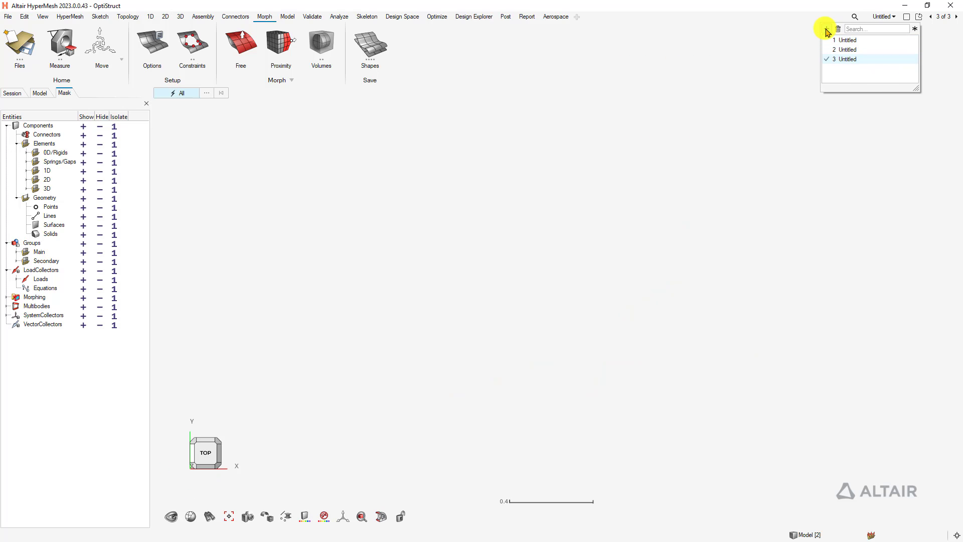
# Split page 3 into two side-by-side views, activate the right pane, and return to page 1.
pyautogui.rightClick(852, 61)
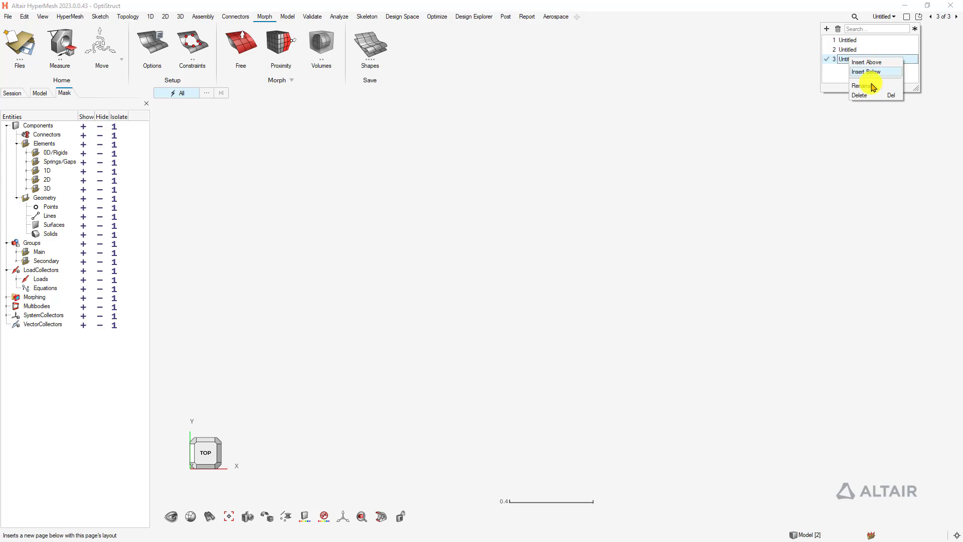
pyautogui.click(849, 61)
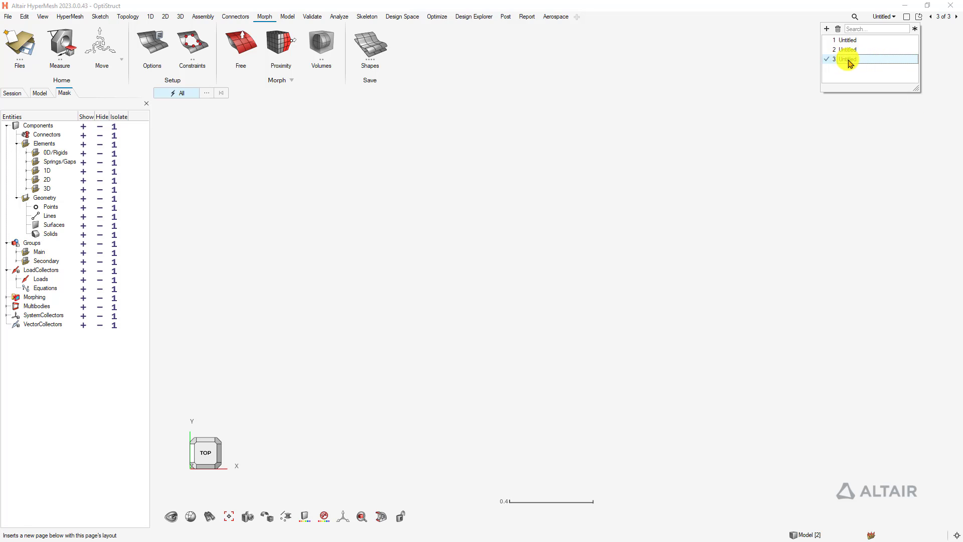
pyautogui.click(923, 22)
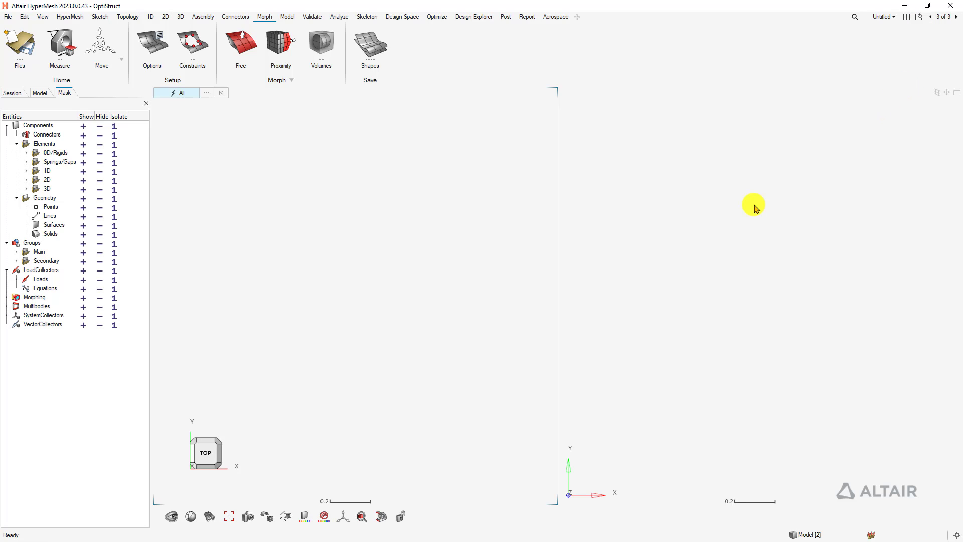
pyautogui.click(598, 369)
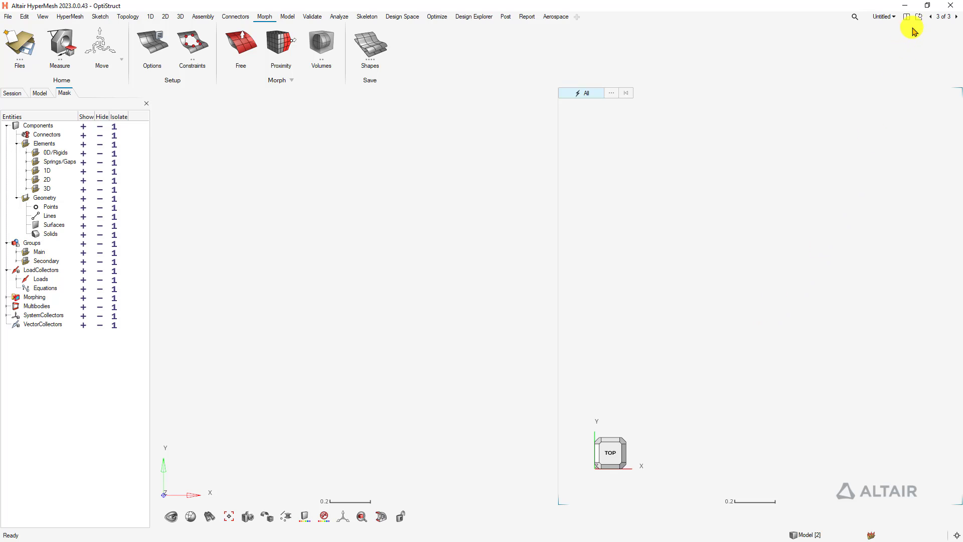
pyautogui.click(956, 17)
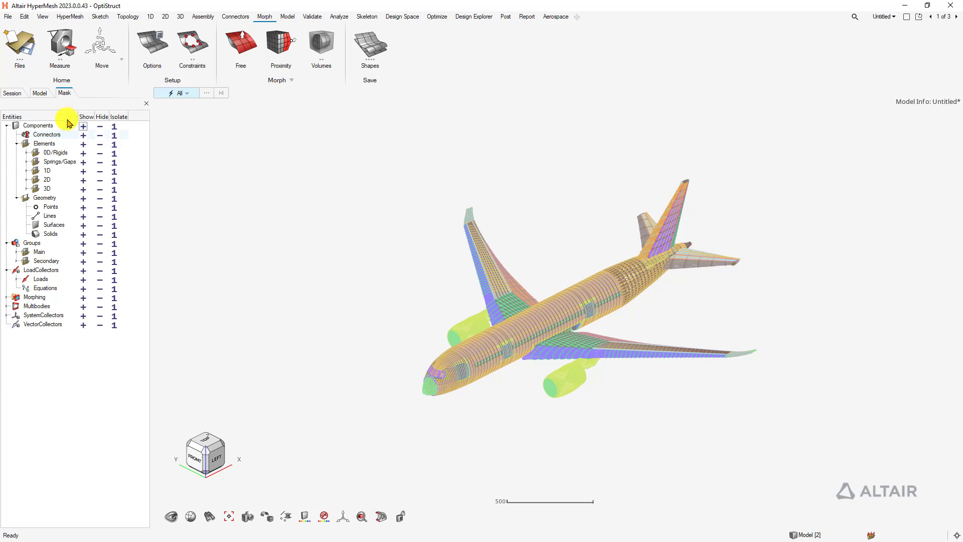
# Expand the second and third pages' windows in the Session browser.
pyautogui.click(17, 94)
pyautogui.click(15, 161)
pyautogui.click(16, 179)
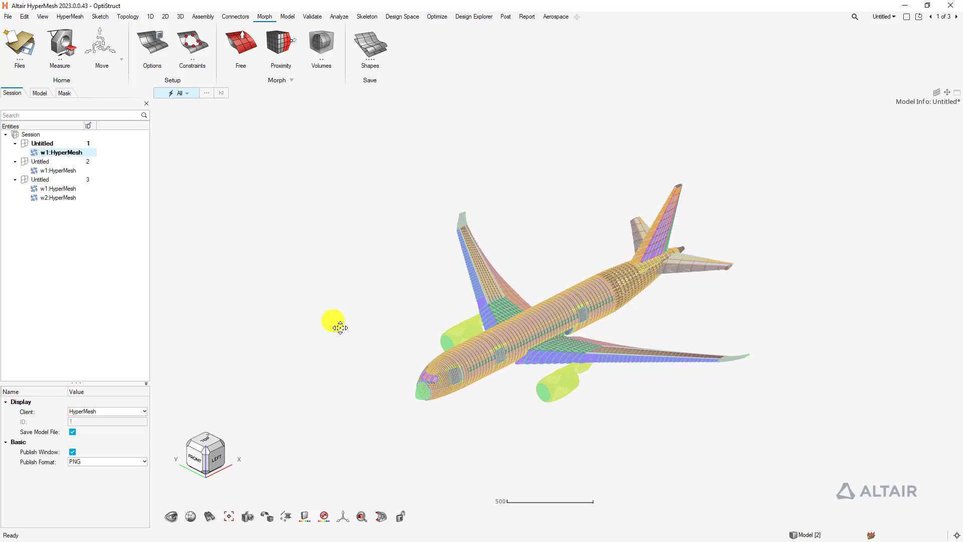
pyautogui.scroll(5, 462, 346)
pyautogui.scroll(5, 422, 322)
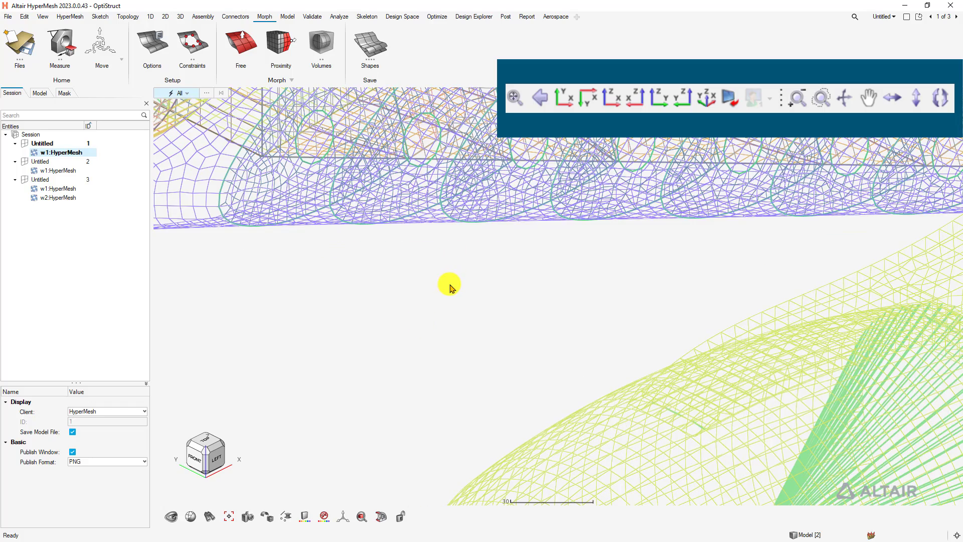
# Fit the aircraft, view it from Top, Bottom and Isometric, then freely rotate, zoom and pan.
pyautogui.press('f')
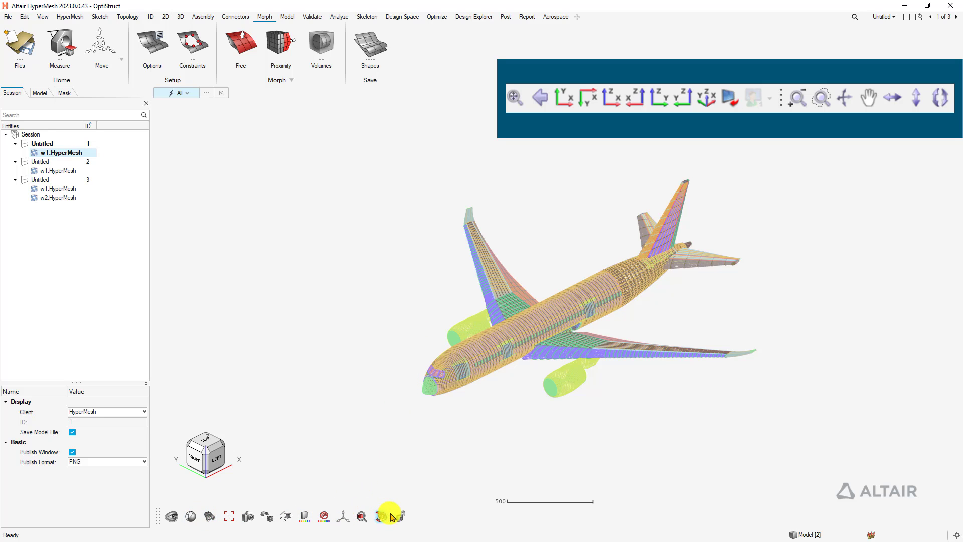
pyautogui.click(343, 517)
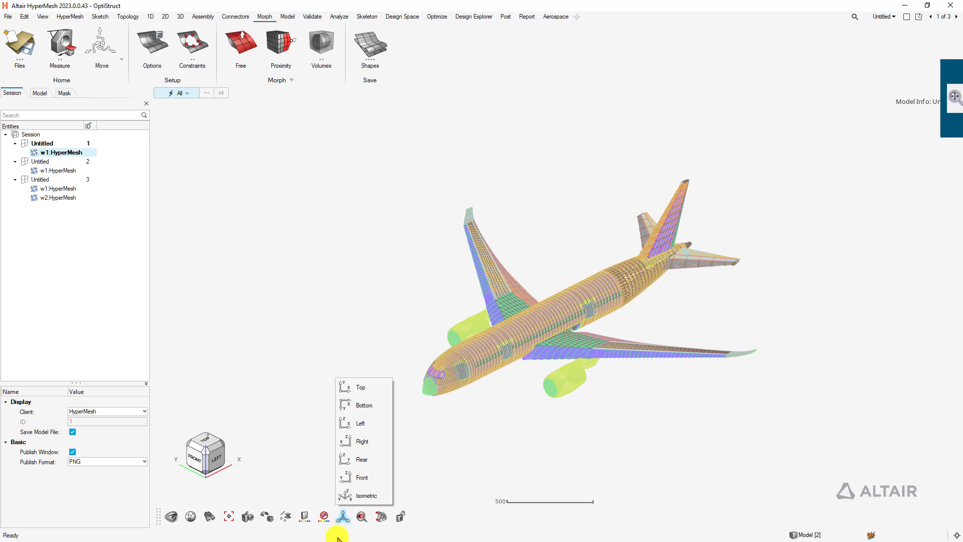
pyautogui.click(376, 393)
pyautogui.click(370, 406)
pyautogui.click(357, 495)
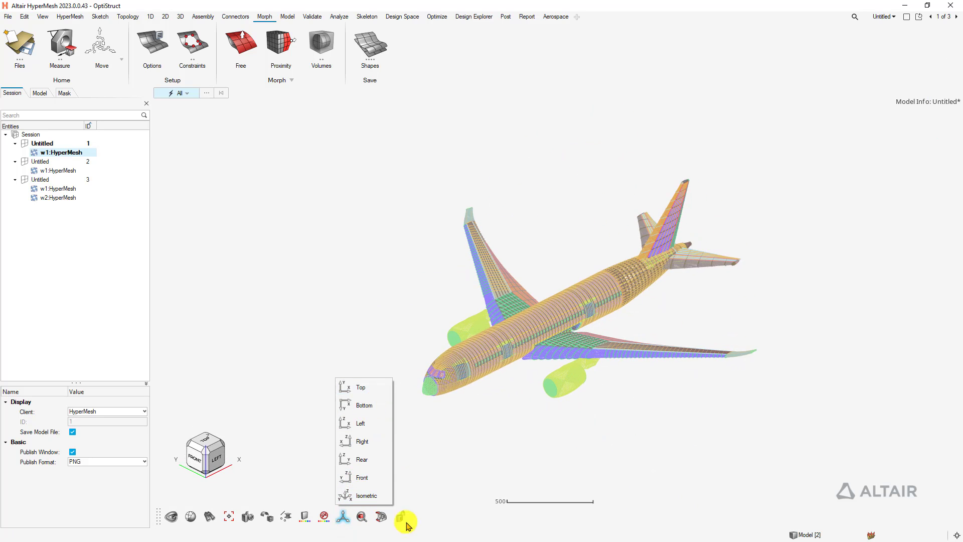
pyautogui.moveTo(430, 242)
pyautogui.keyDown('ctrl'); pyautogui.mouseDown()
pyautogui.moveTo(551, 232)
pyautogui.moveTo(532, 324)
pyautogui.moveTo(559, 176)
pyautogui.moveTo(570, 164)
pyautogui.moveTo(565, 215)
pyautogui.moveTo(565, 201)
pyautogui.mouseUp(); pyautogui.keyUp('ctrl')
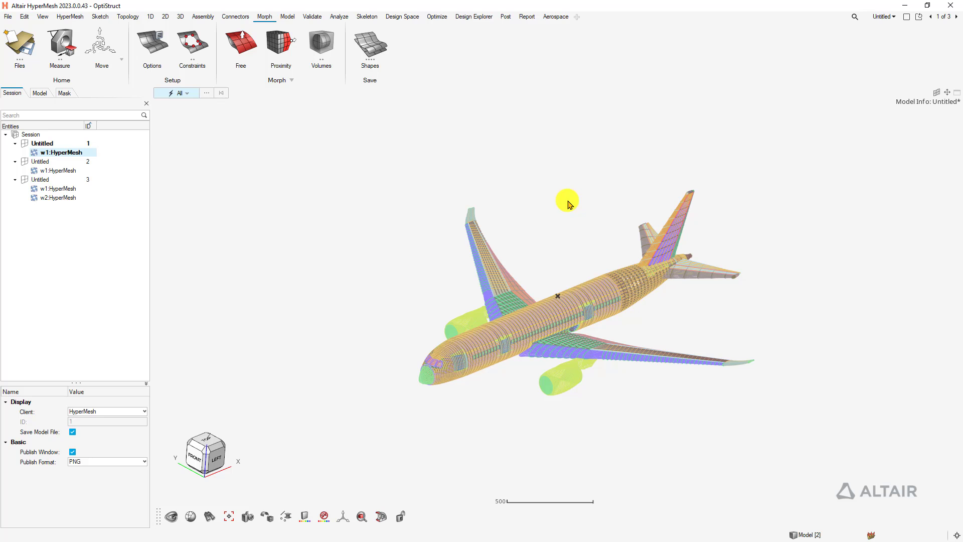
pyautogui.moveTo(480, 342)
pyautogui.keyDown('ctrl'); pyautogui.mouseDown()
pyautogui.moveTo(465, 387)
pyautogui.moveTo(484, 334)
pyautogui.mouseUp(); pyautogui.keyUp('ctrl')
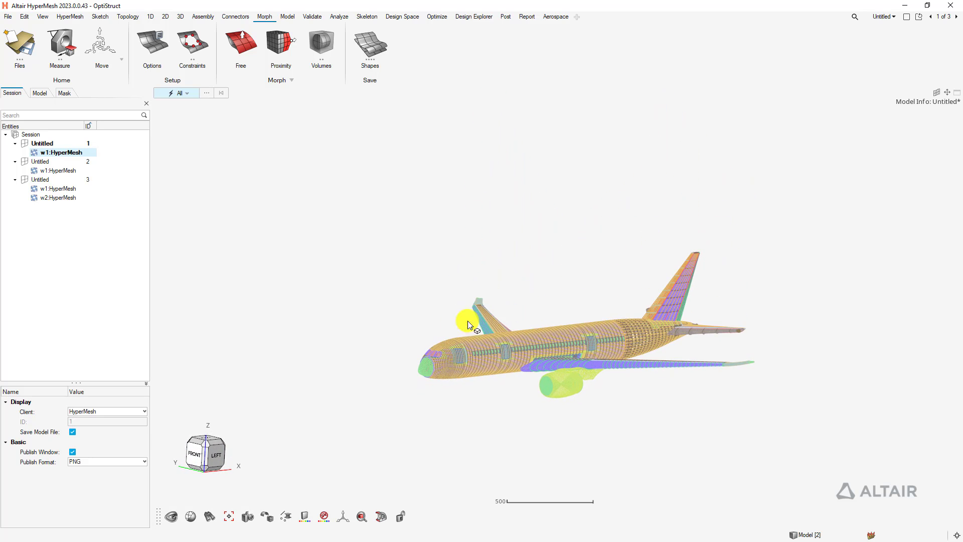
pyautogui.scroll(3, 273, 316)
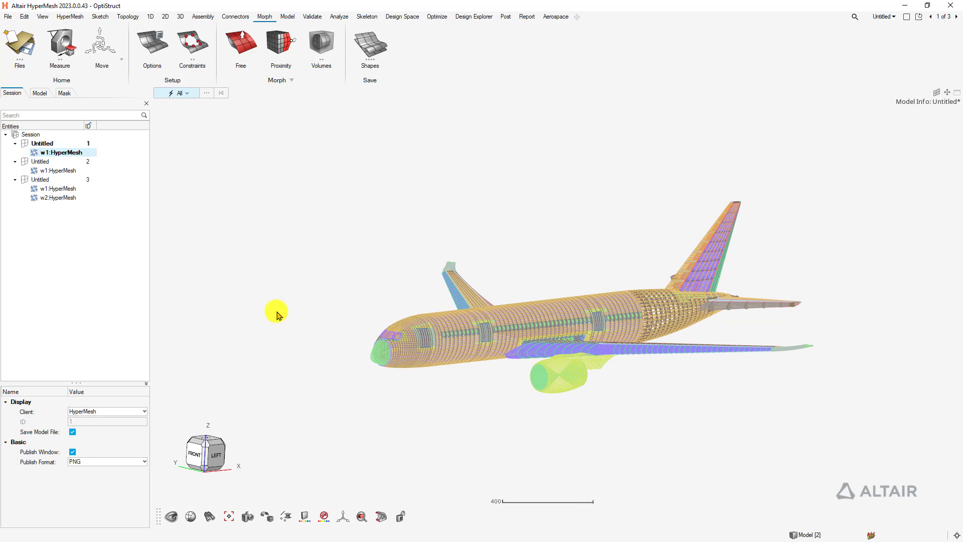
pyautogui.keyDown('ctrl'); pyautogui.moveTo(647, 236); pyautogui.dragTo(610, 236, button='right'); pyautogui.keyUp('ctrl')
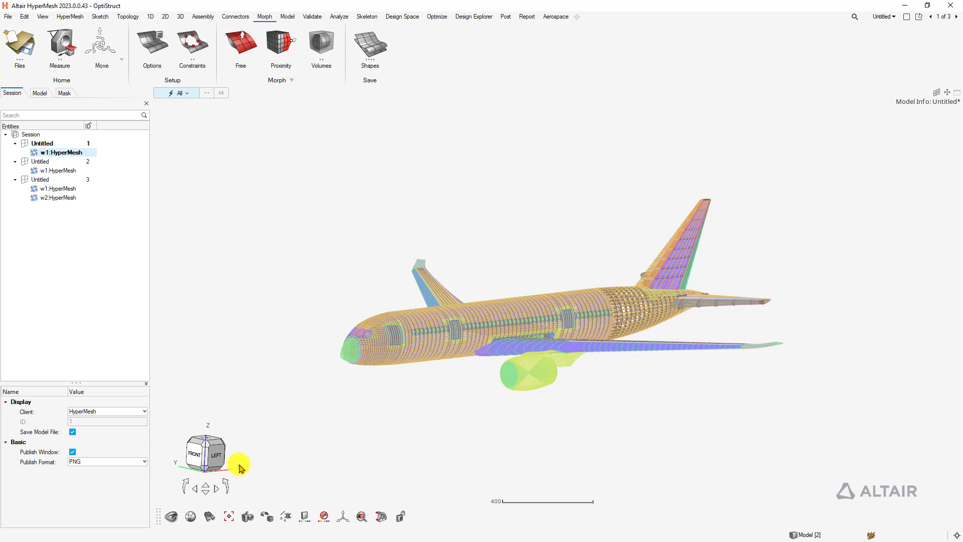
# Step-rotate and tilt the aircraft with the view-cube arrows, then bring up the saved views.
pyautogui.click(224, 484)
pyautogui.click(224, 484)
pyautogui.click(193, 487)
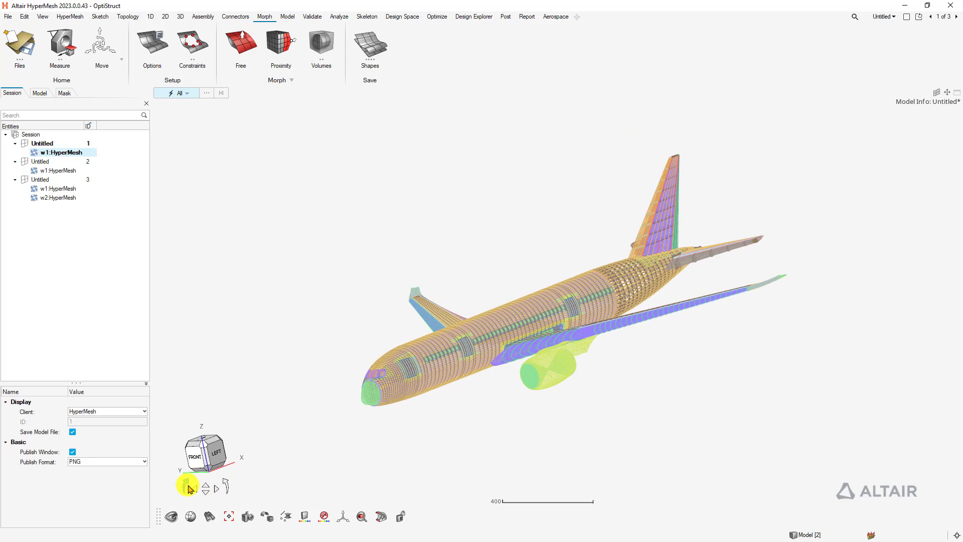
pyautogui.click(197, 488)
pyautogui.click(200, 489)
pyautogui.click(206, 492)
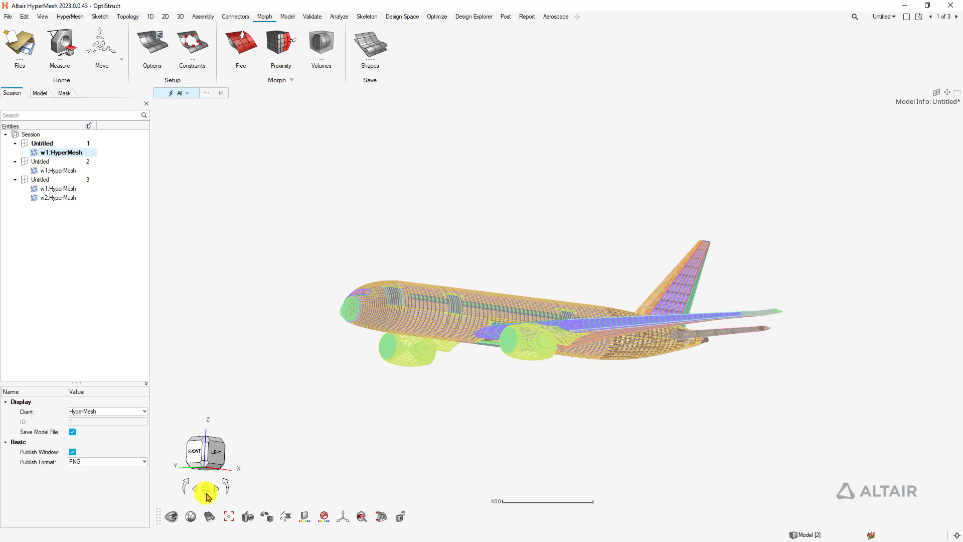
pyautogui.click(206, 488)
pyautogui.click(215, 491)
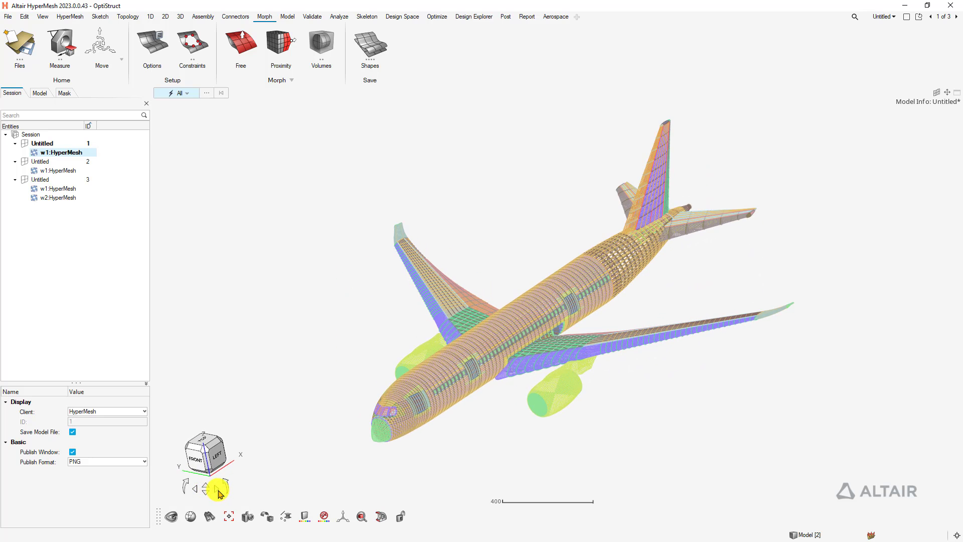
pyautogui.click(214, 492)
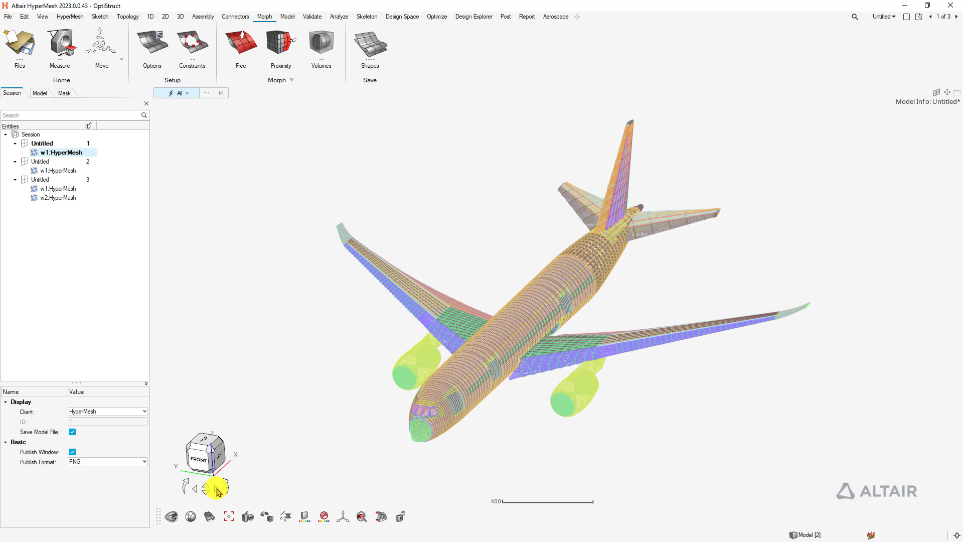
pyautogui.click(246, 519)
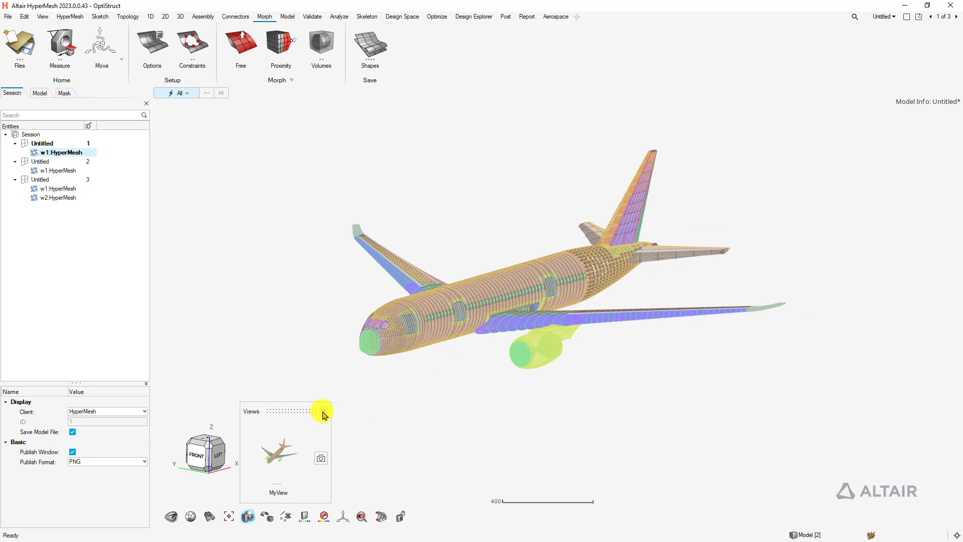
pyautogui.click(319, 409)
pyautogui.click(8, 16)
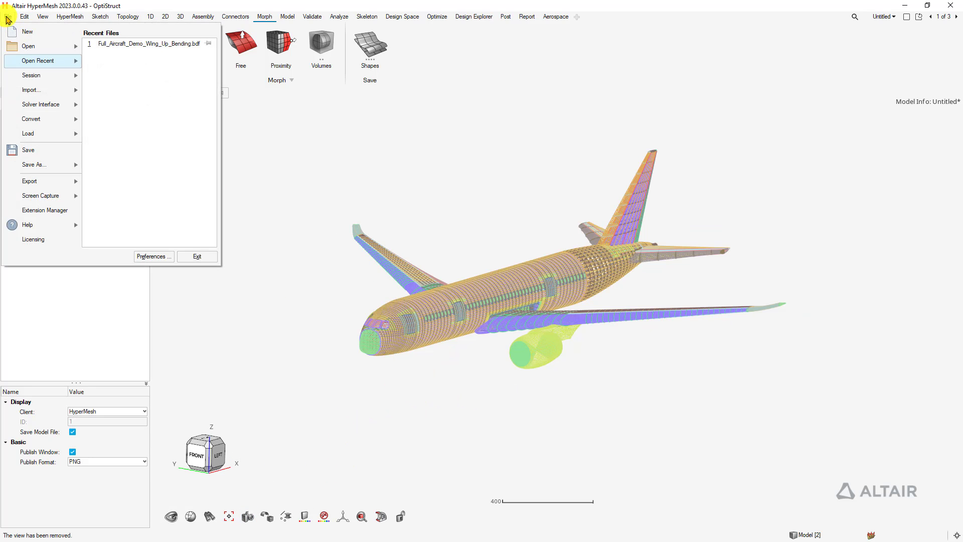
pyautogui.click(49, 200)
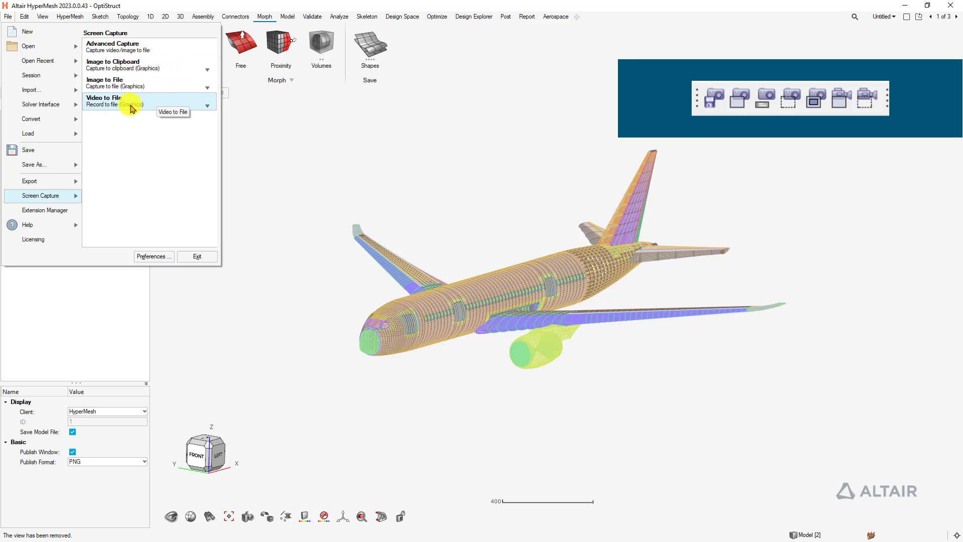
pyautogui.click(125, 45)
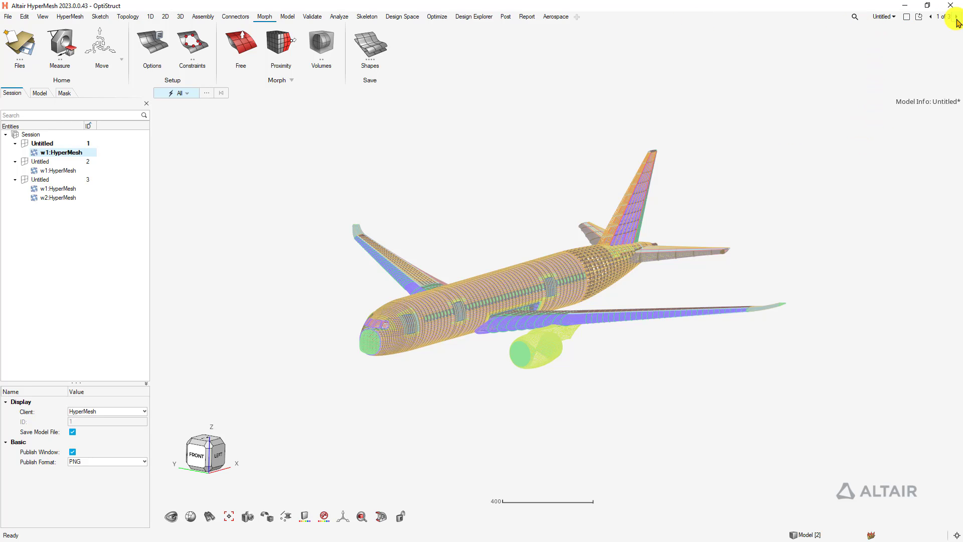
# Search the commands for 'faces' and pick the Faces check under Validate.
pyautogui.click(854, 16)
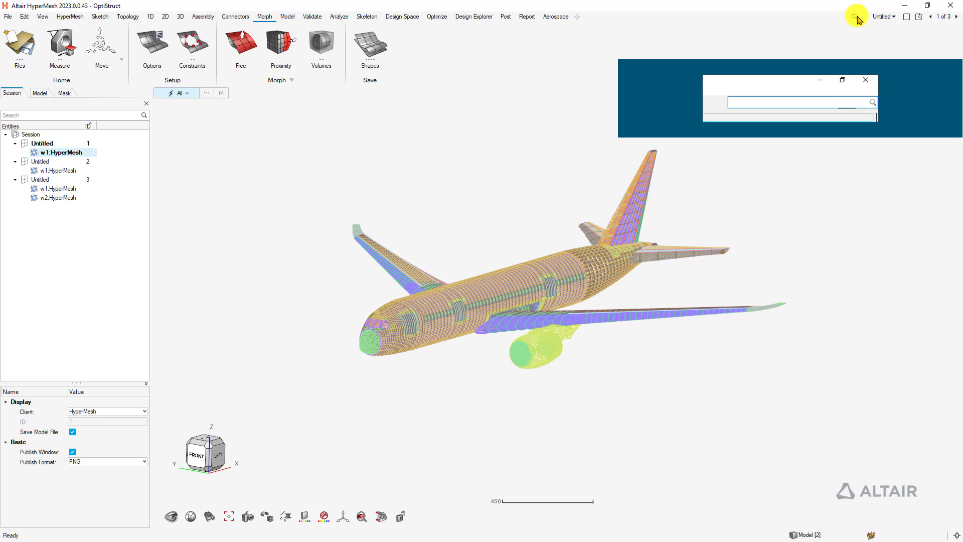
pyautogui.hotkey('ctrl', 'f')
pyautogui.click(851, 18)
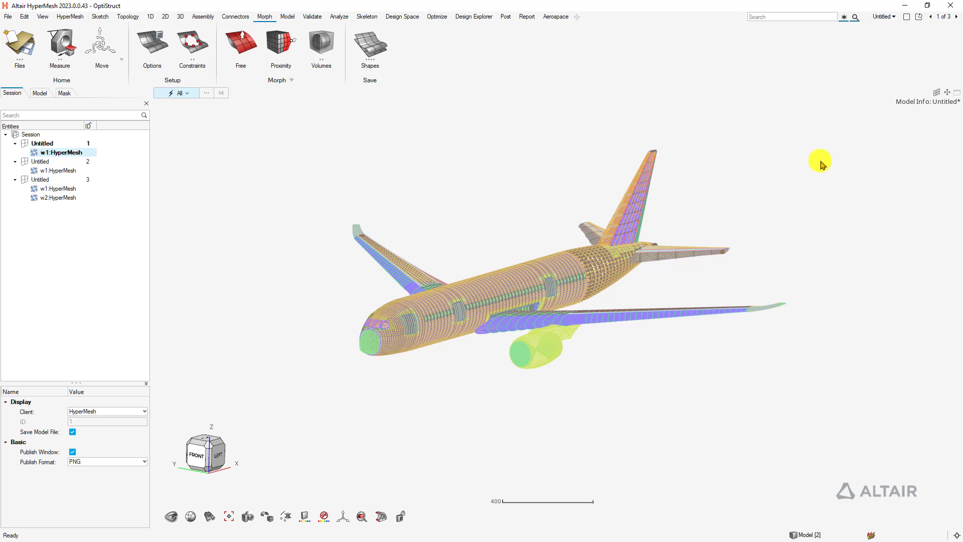
pyautogui.write('faces')
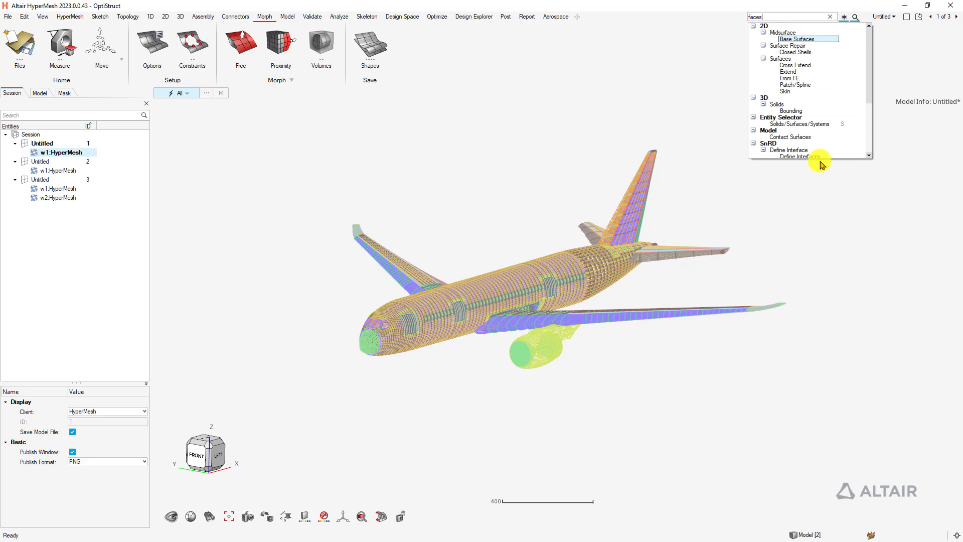
pyautogui.moveTo(868, 58); pyautogui.dragTo(869, 116)
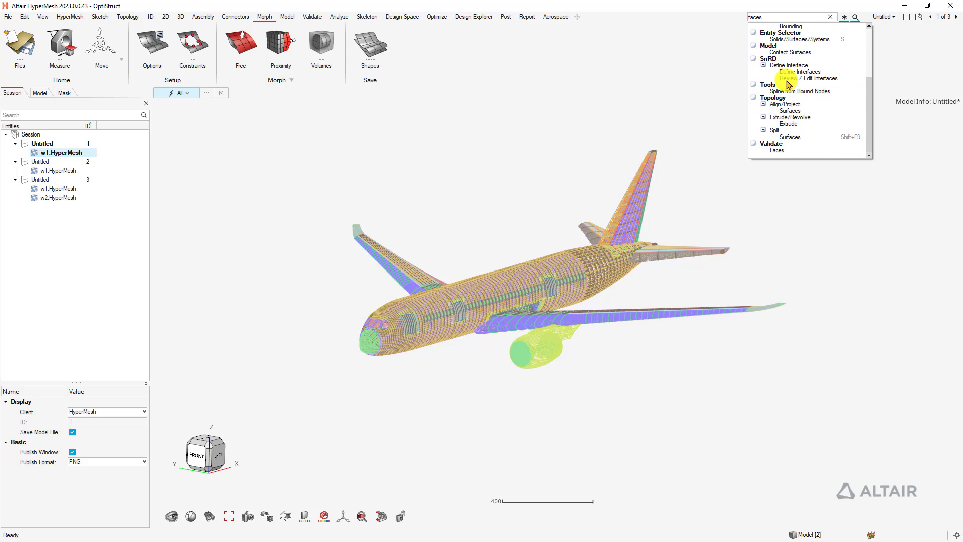
pyautogui.click(781, 149)
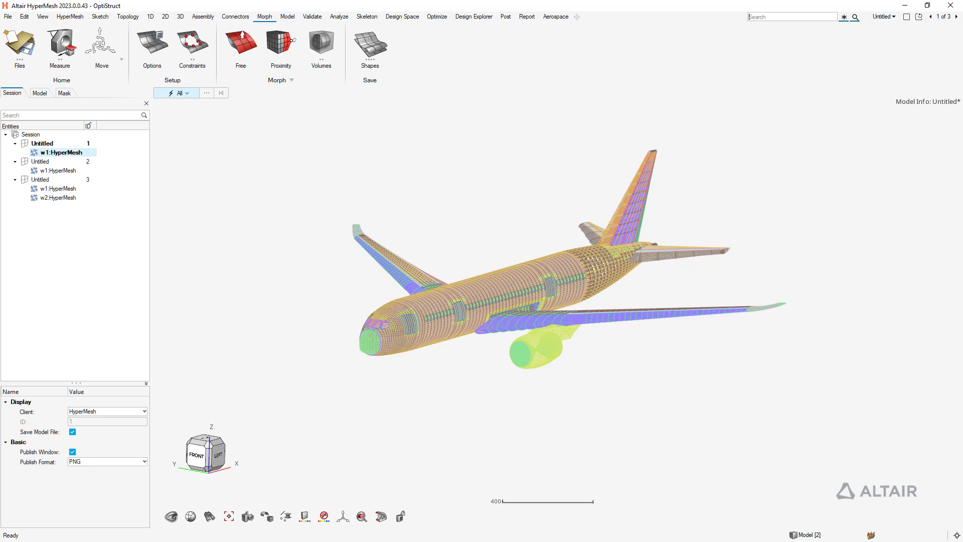
# Switch between the Model and Mask browser tabs and try the entity browser search.
pyautogui.click(39, 93)
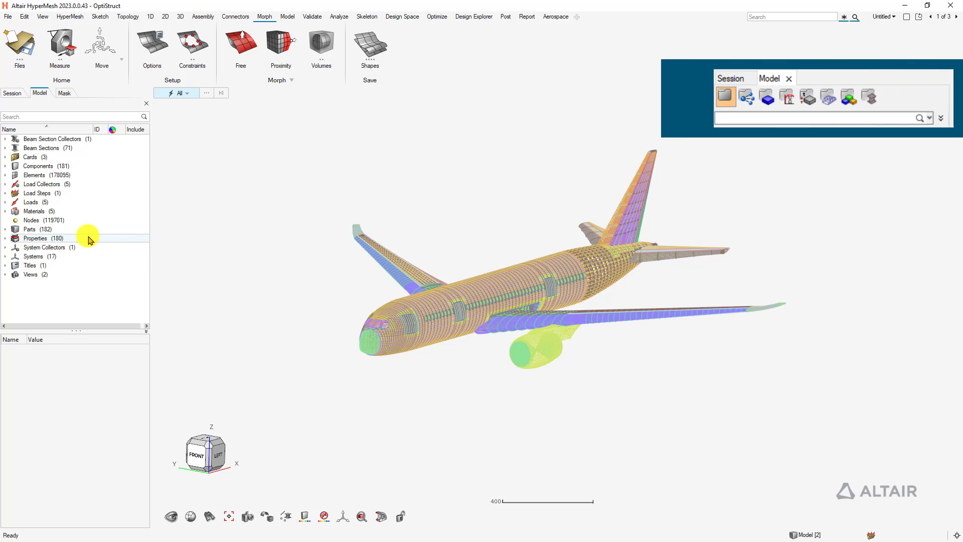
pyautogui.click(64, 93)
pyautogui.click(40, 93)
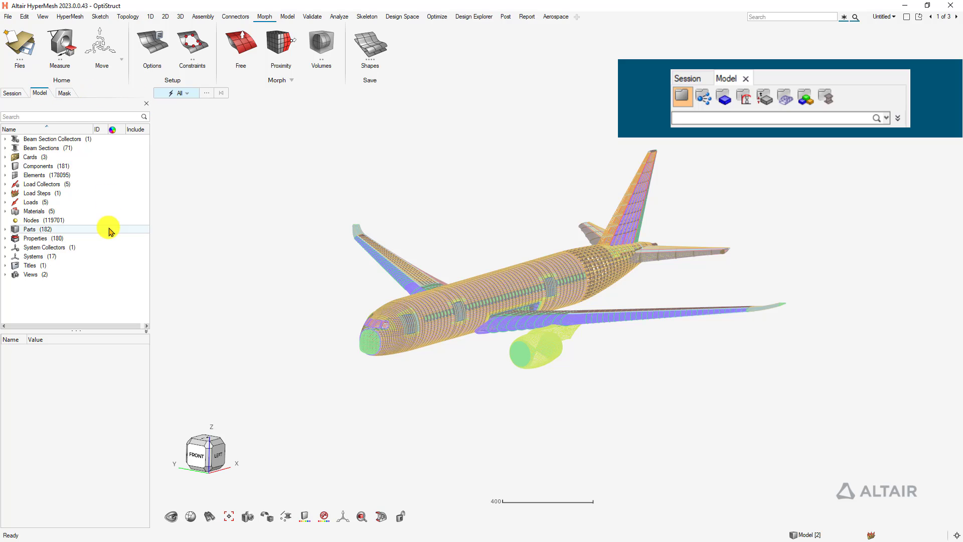
pyautogui.click(10, 118)
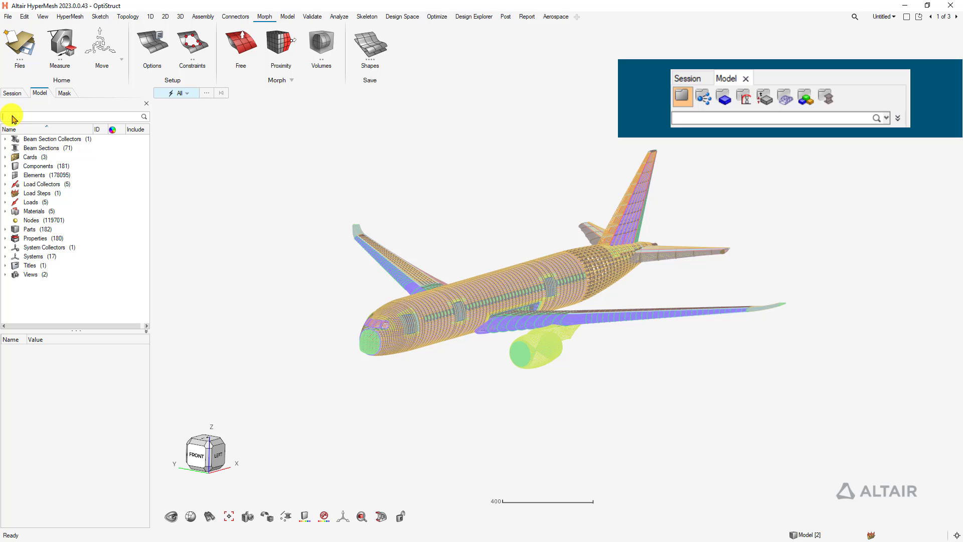
pyautogui.click(39, 92)
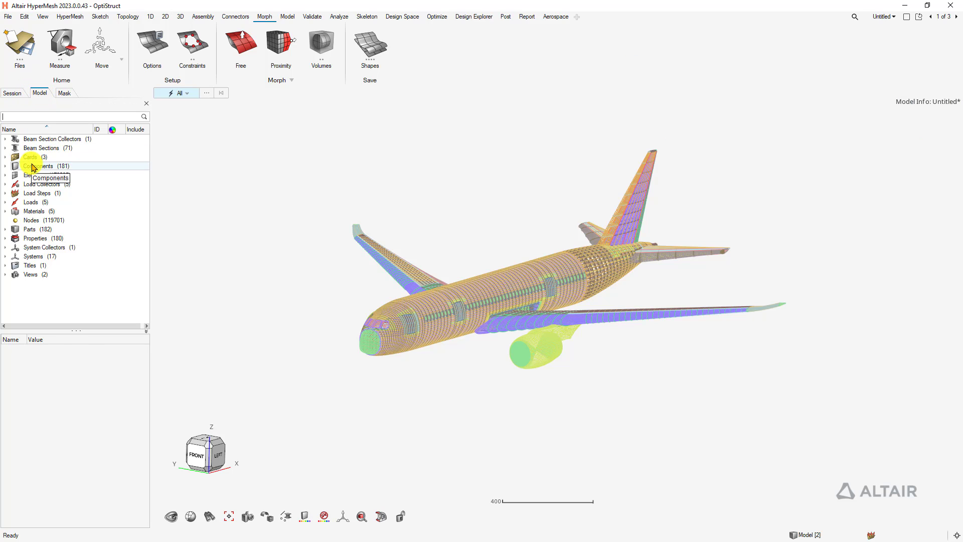
# Open Components and Properties in their own browser tabs, ending on the pshell Components list.
pyautogui.doubleClick(32, 166)
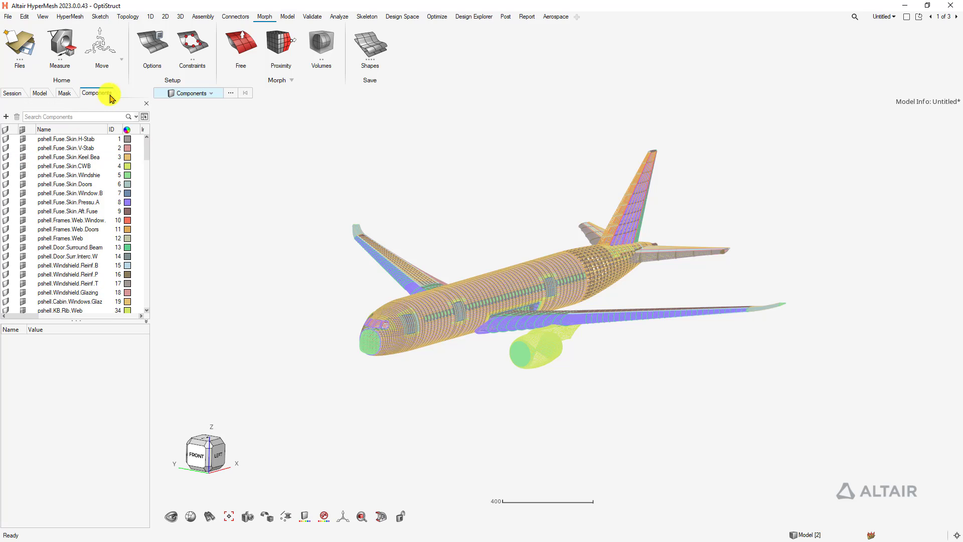
pyautogui.click(39, 93)
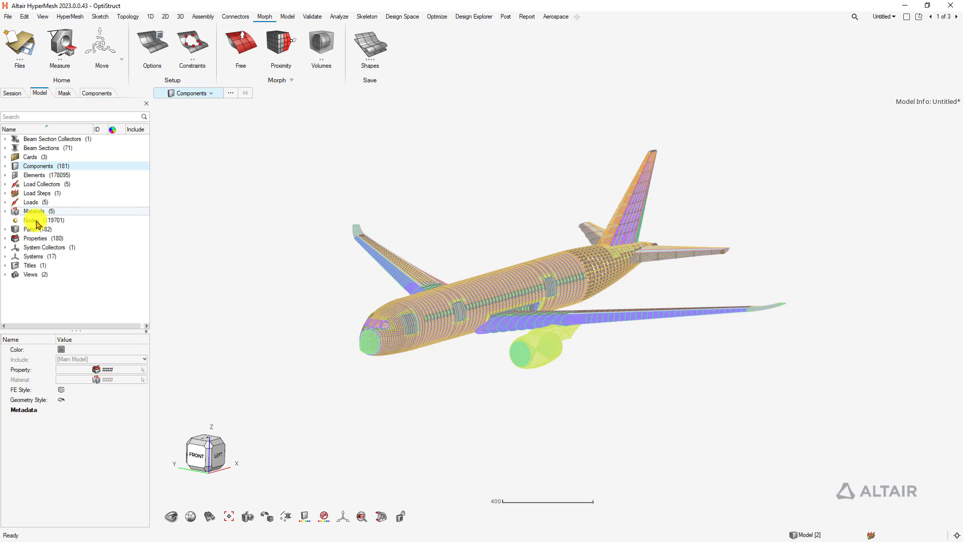
pyautogui.doubleClick(58, 238)
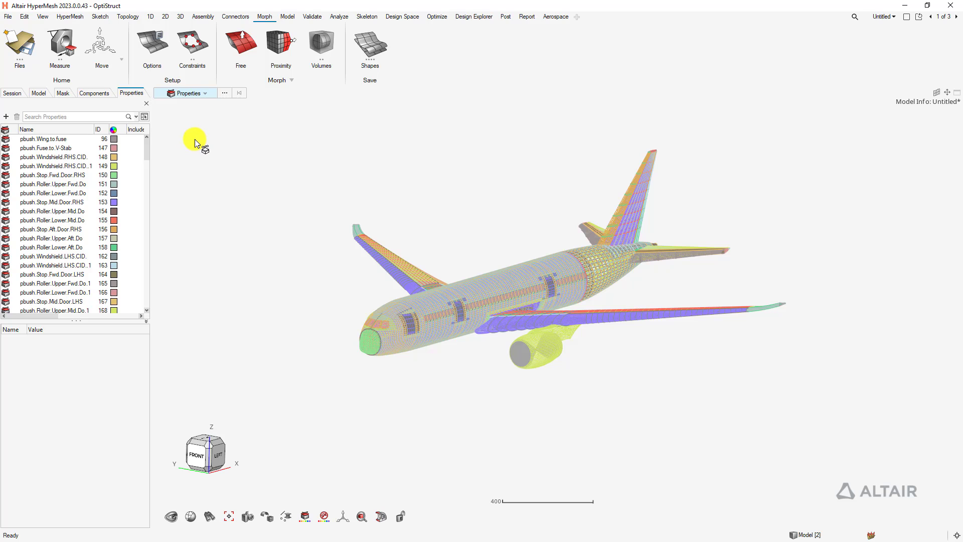
pyautogui.click(90, 95)
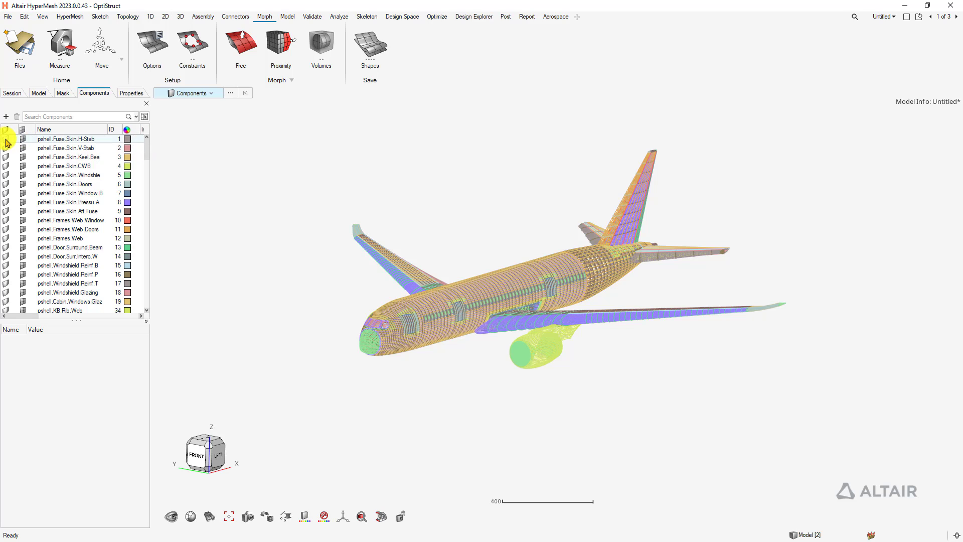
pyautogui.click(23, 141)
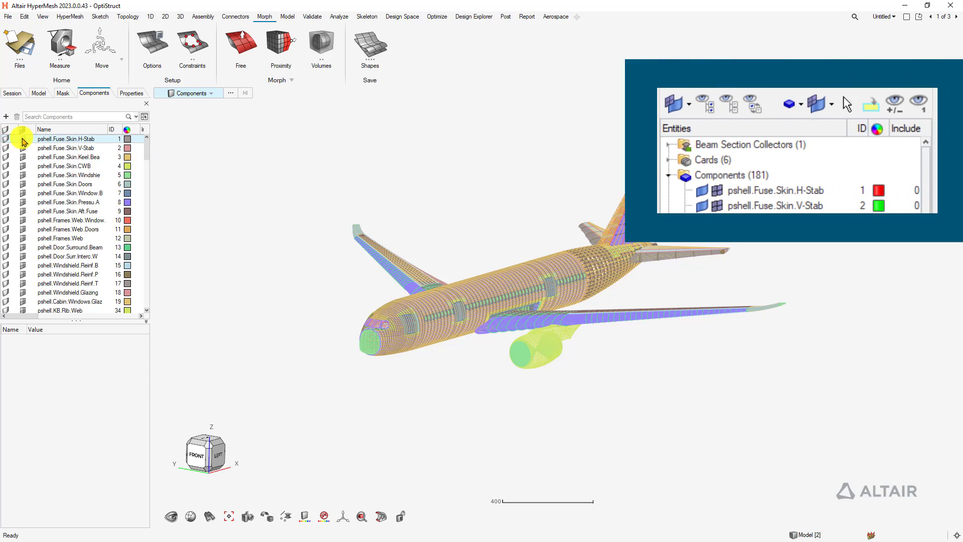
pyautogui.click(116, 340)
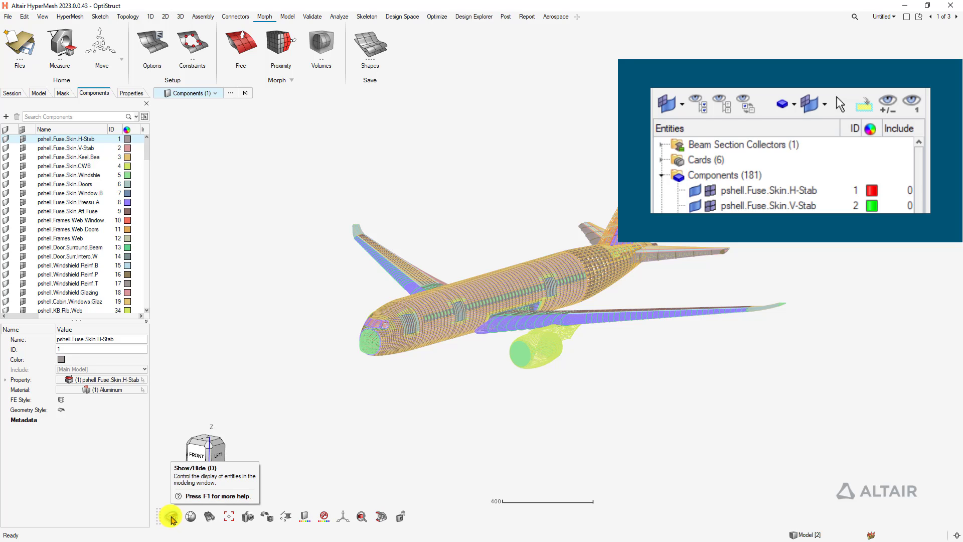
pyautogui.click(171, 517)
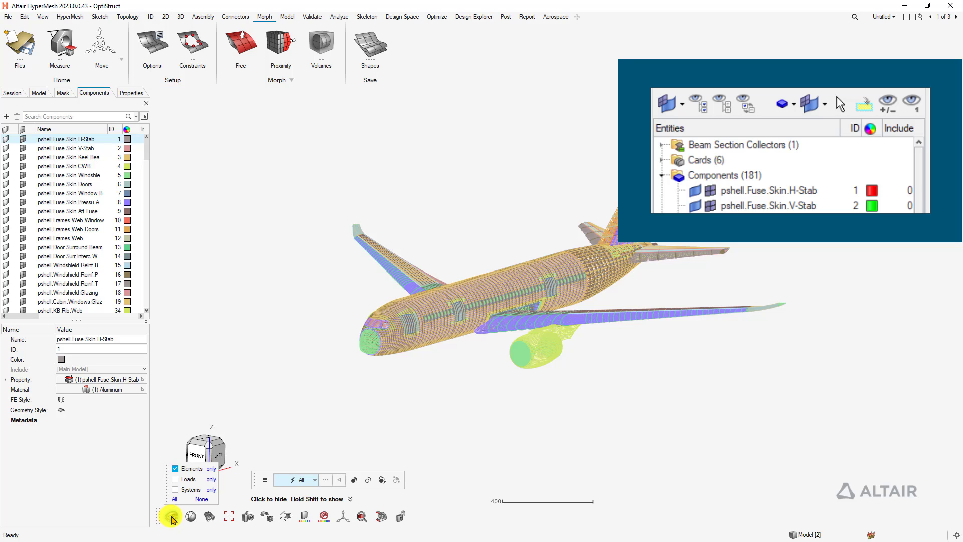
pyautogui.click(211, 482)
pyautogui.click(211, 492)
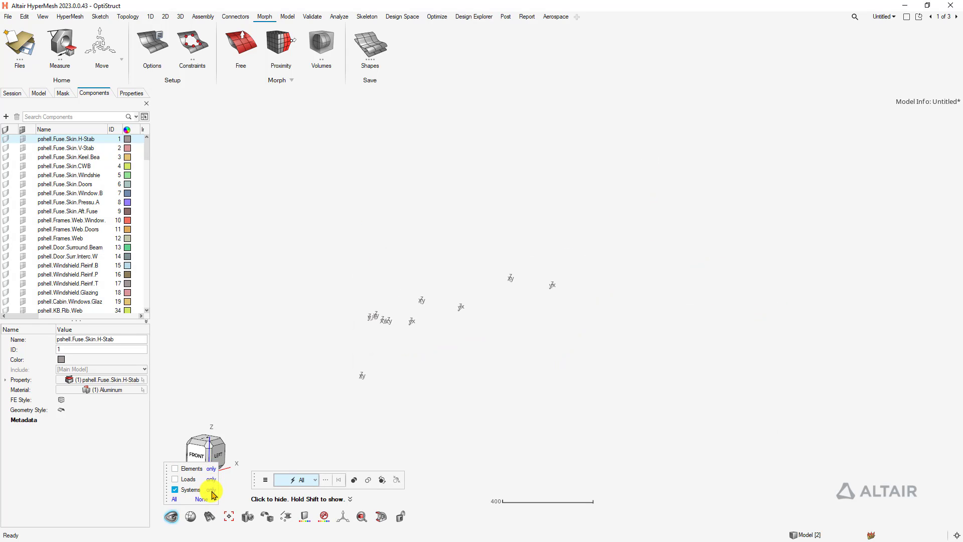
pyautogui.click(211, 469)
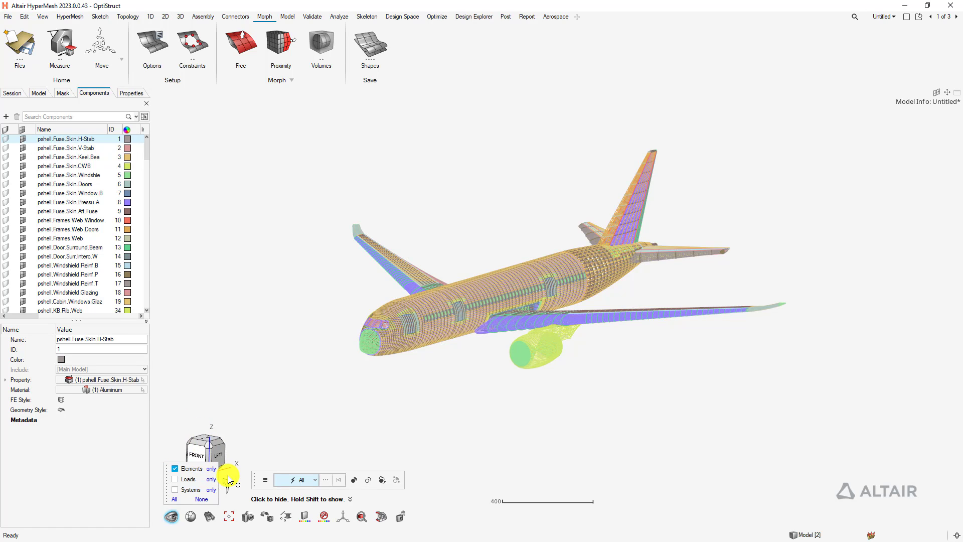
pyautogui.press('Escape')
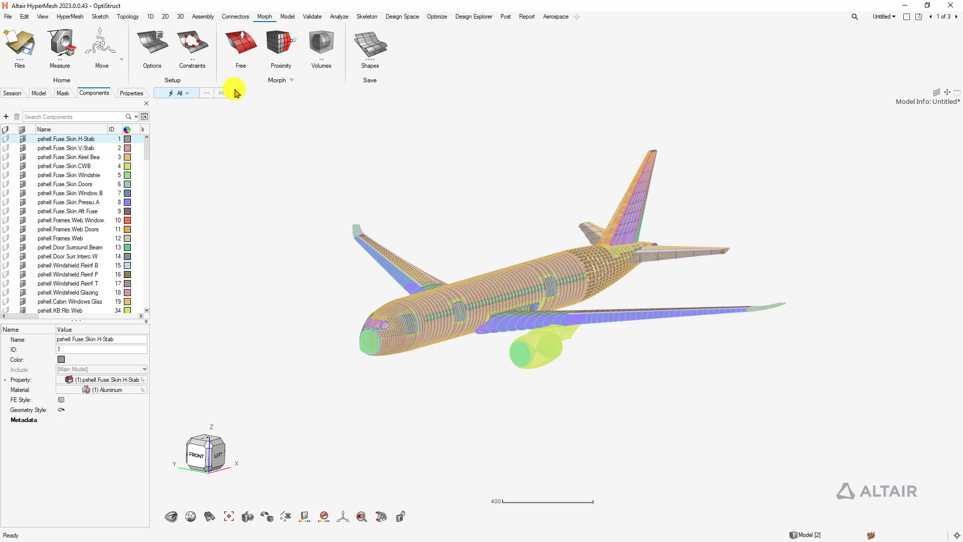
# Select by component and isolate the prod.Fuse.Stringers component.
pyautogui.click(190, 97)
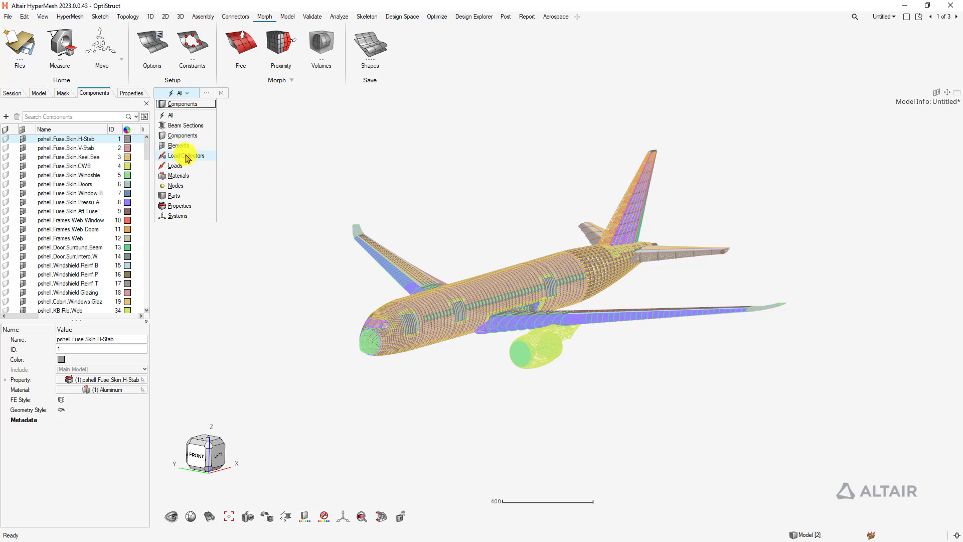
pyautogui.click(182, 136)
pyautogui.click(370, 344)
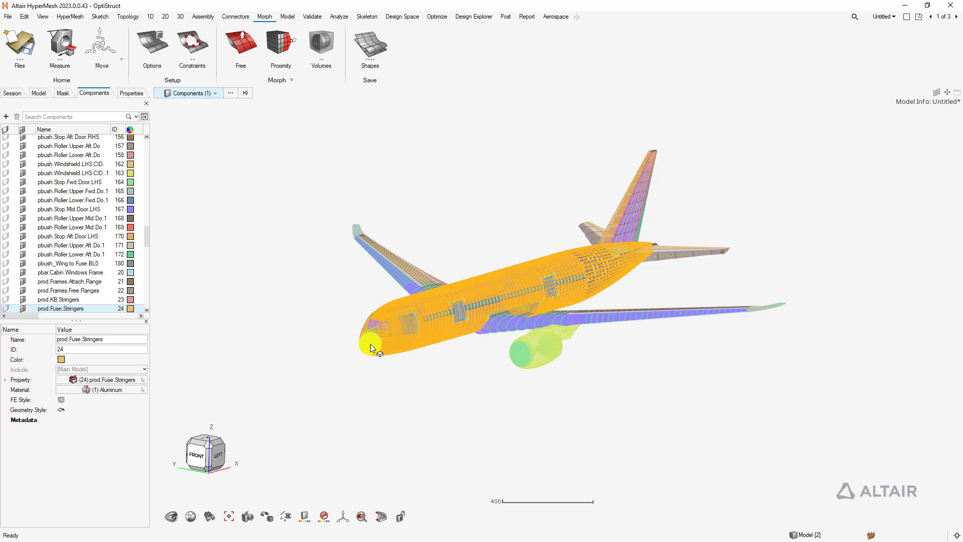
pyautogui.rightClick(279, 279)
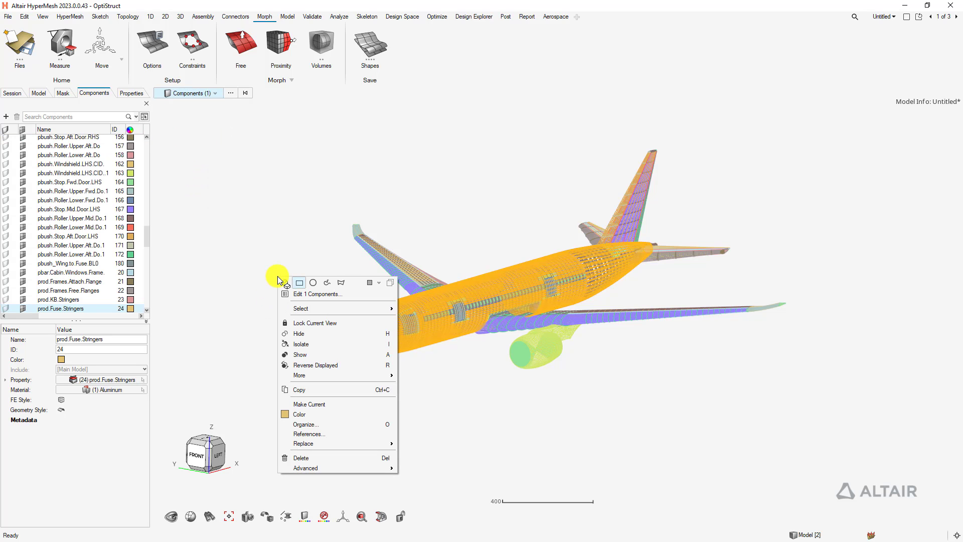
pyautogui.click(321, 344)
pyautogui.scroll(3, 419, 369)
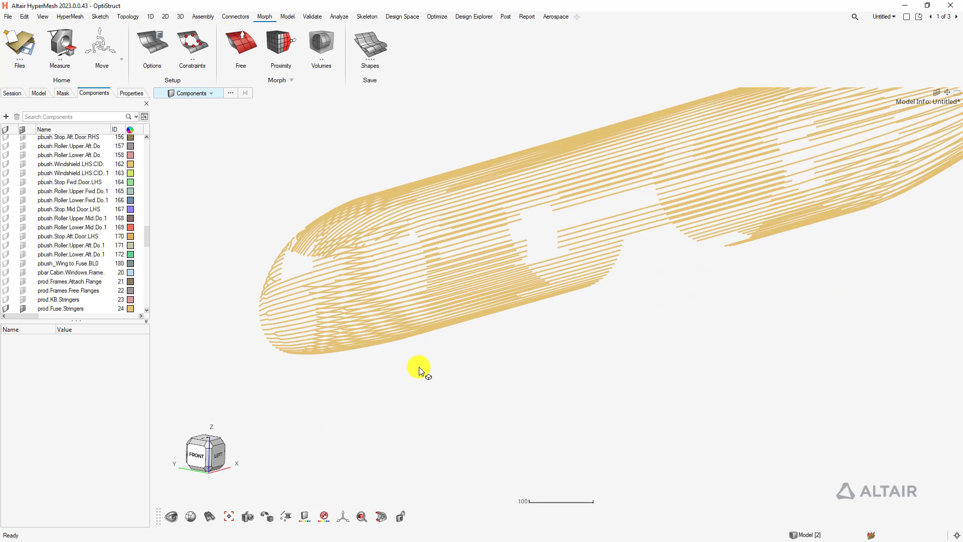
pyautogui.moveTo(419, 367); pyautogui.dragTo(306, 189, button='middle')
# Show all aircraft components again and recentre the view.
pyautogui.rightClick(304, 189)
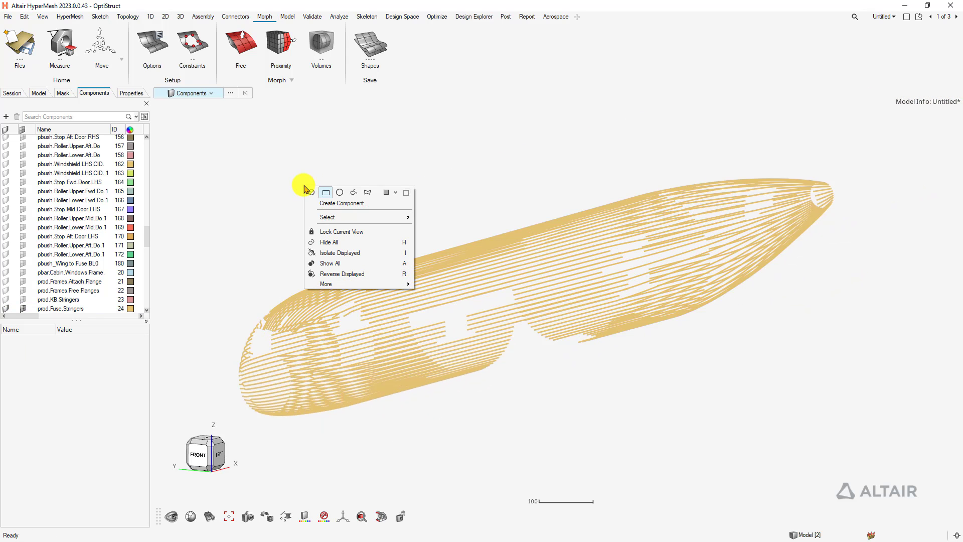
pyautogui.click(331, 263)
pyautogui.moveTo(327, 172); pyautogui.dragTo(421, 172, button='middle')
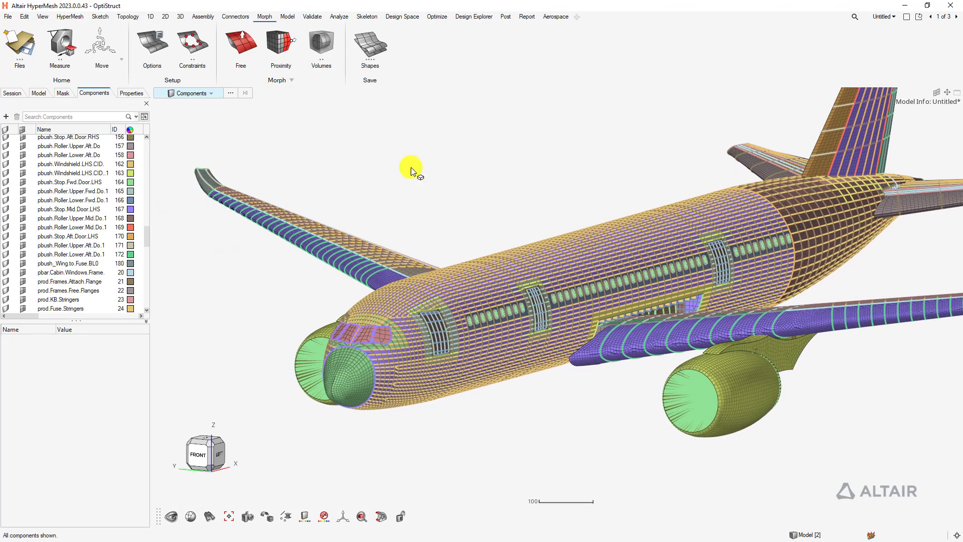
pyautogui.scroll(-5, 401, 183)
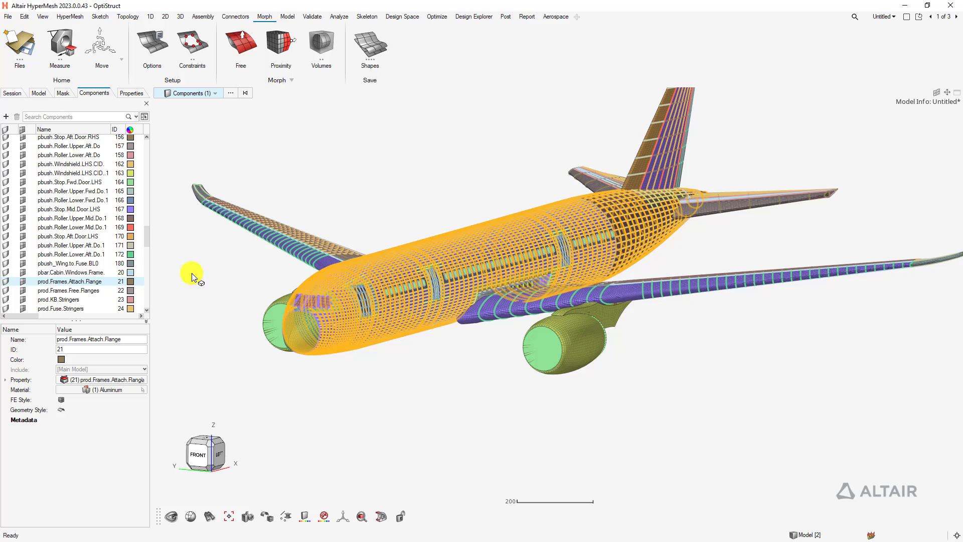
# Make prod.Frames.Attach.Flange the current component and clear the selection.
pyautogui.rightClick(51, 283)
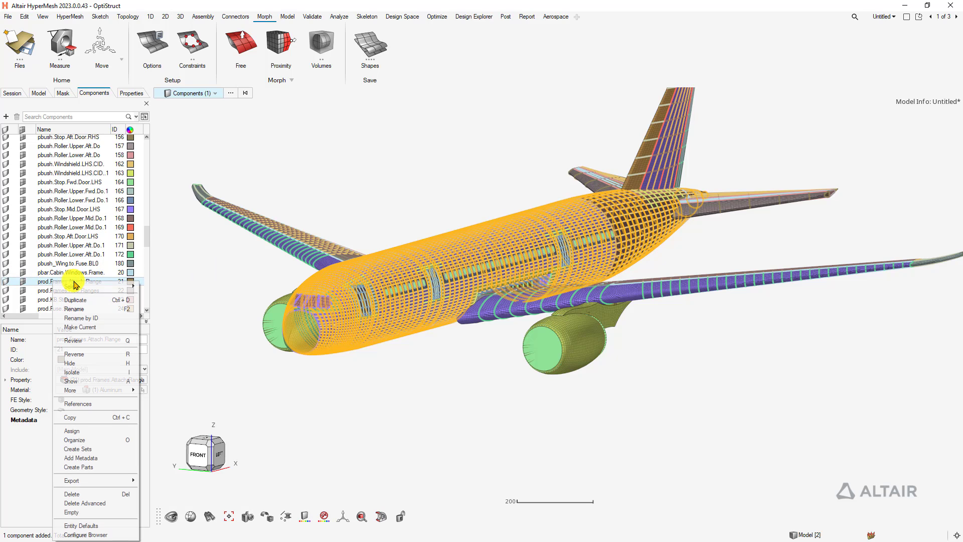
pyautogui.click(94, 324)
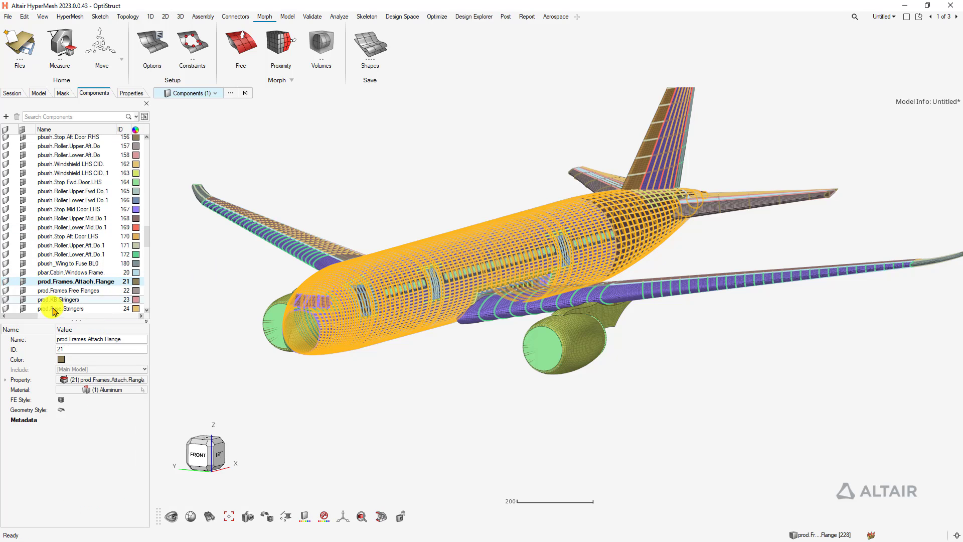
pyautogui.click(382, 492)
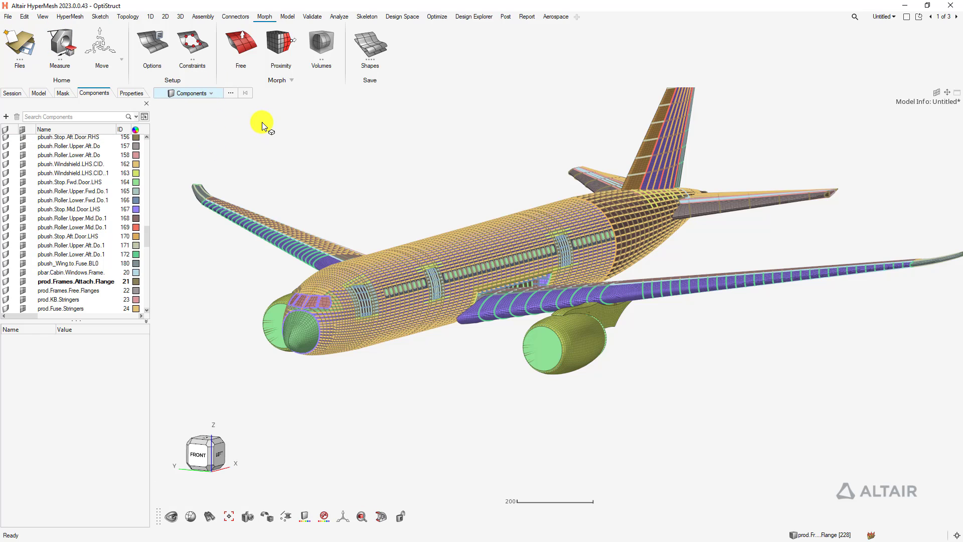
# Review and confirm the Browsers page of Preferences, then expand the Components folder in the Model tree.
pyautogui.click(38, 93)
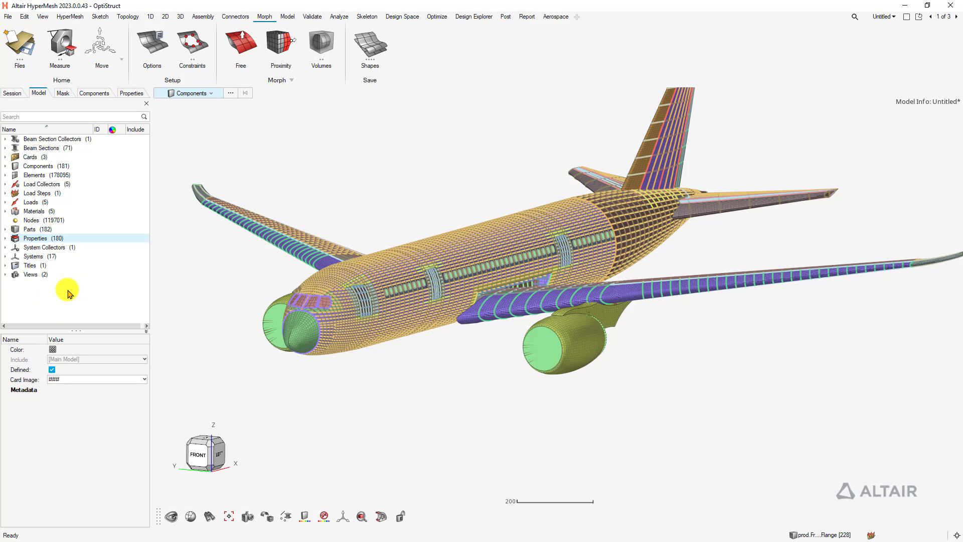
pyautogui.click(9, 18)
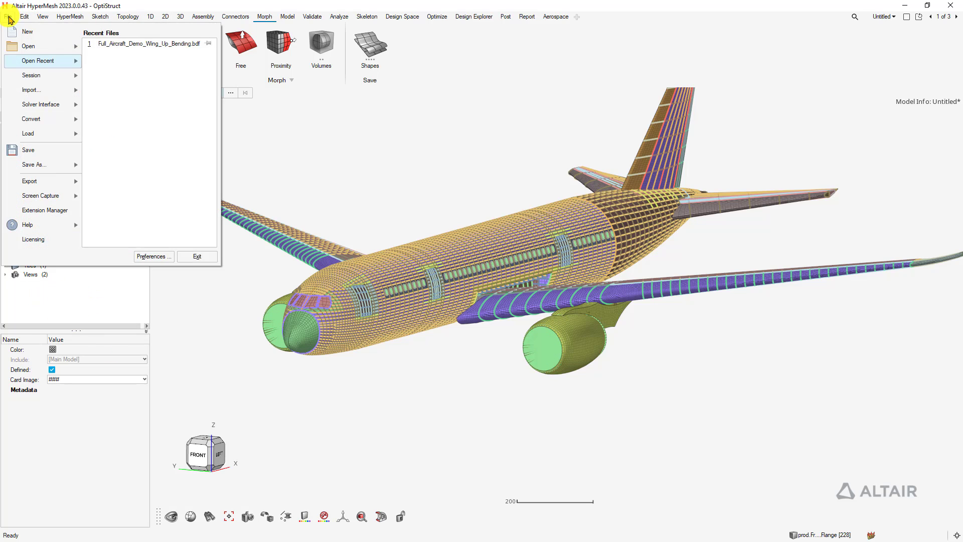
pyautogui.click(153, 256)
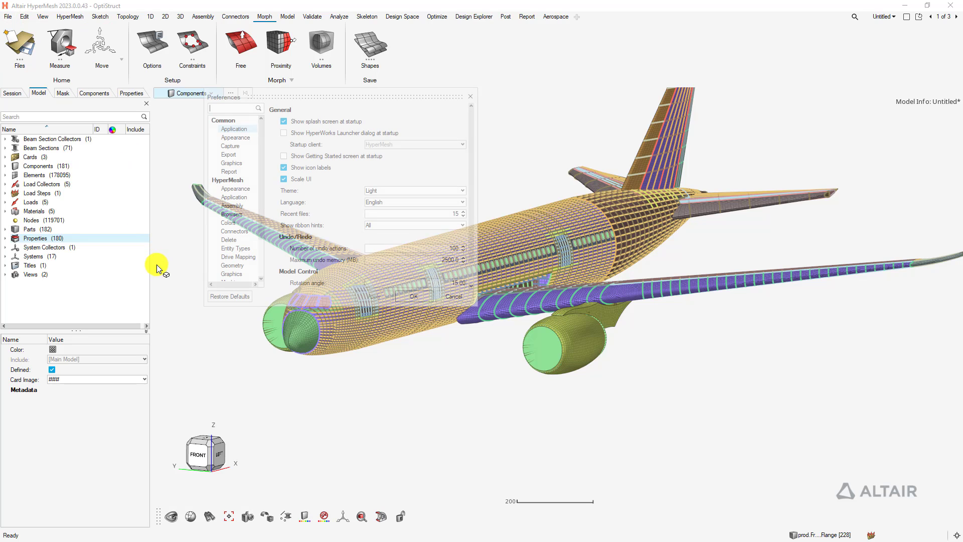
pyautogui.click(231, 215)
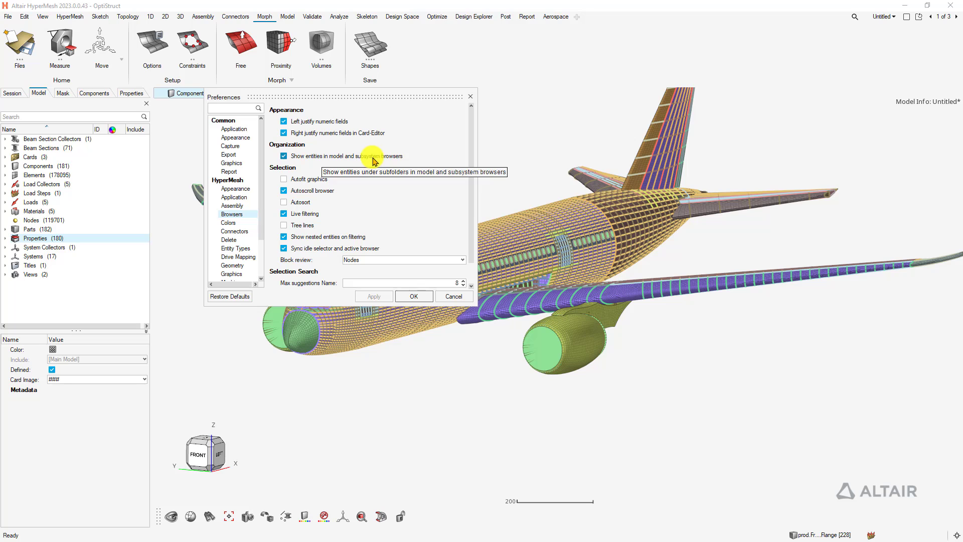
pyautogui.click(415, 296)
pyautogui.click(6, 166)
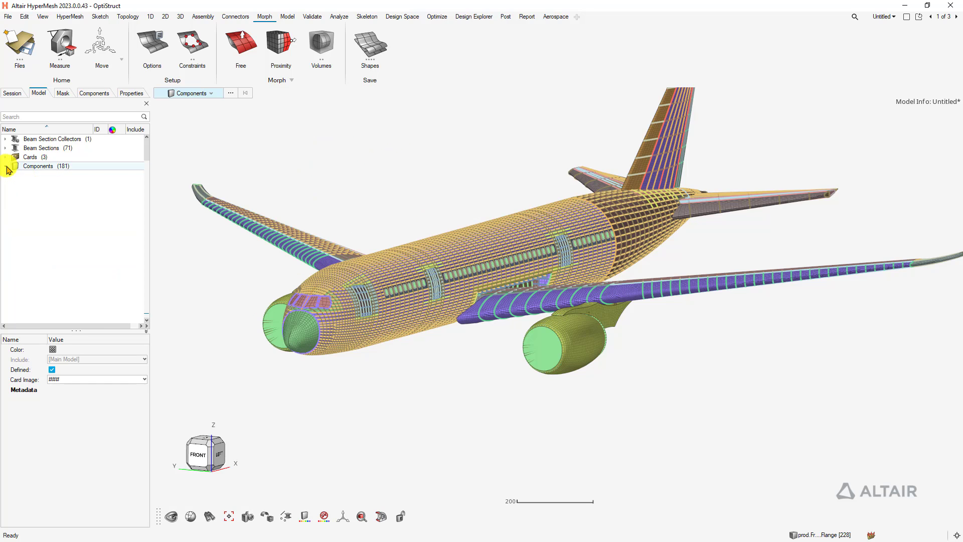
# Widen the browser, confirm COMP_NO_PROP181 has no property or material, then deselect it.
pyautogui.moveTo(152, 161); pyautogui.dragTo(182, 176)
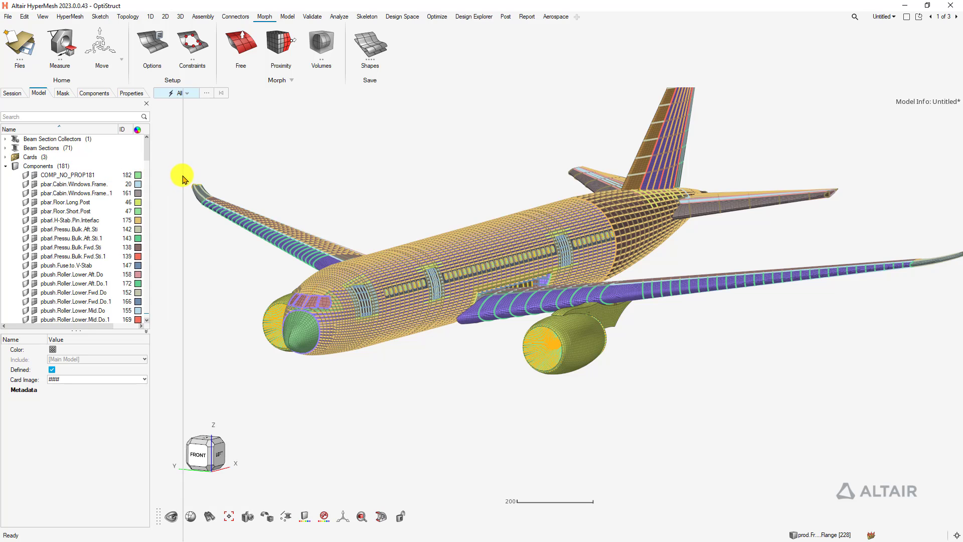
pyautogui.click(65, 175)
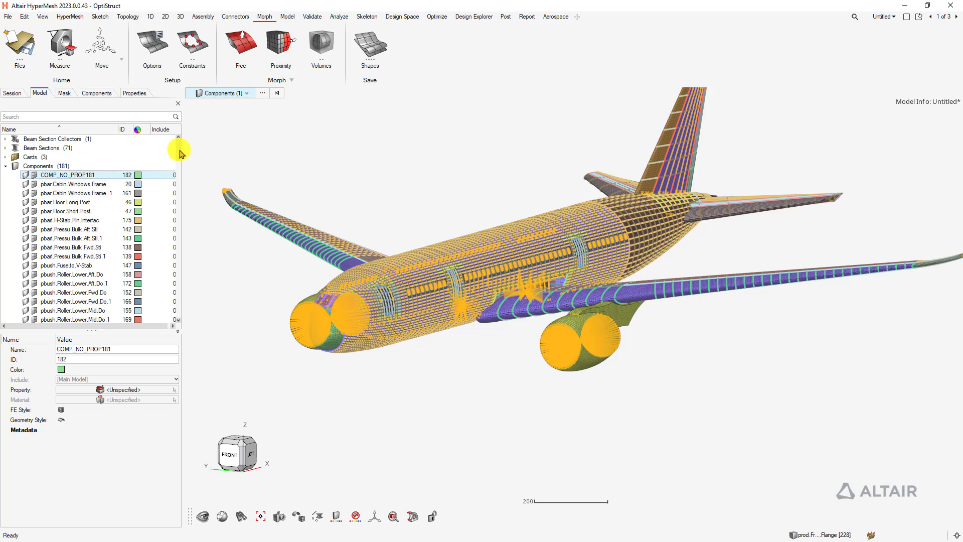
pyautogui.scroll(-10, 178, 161)
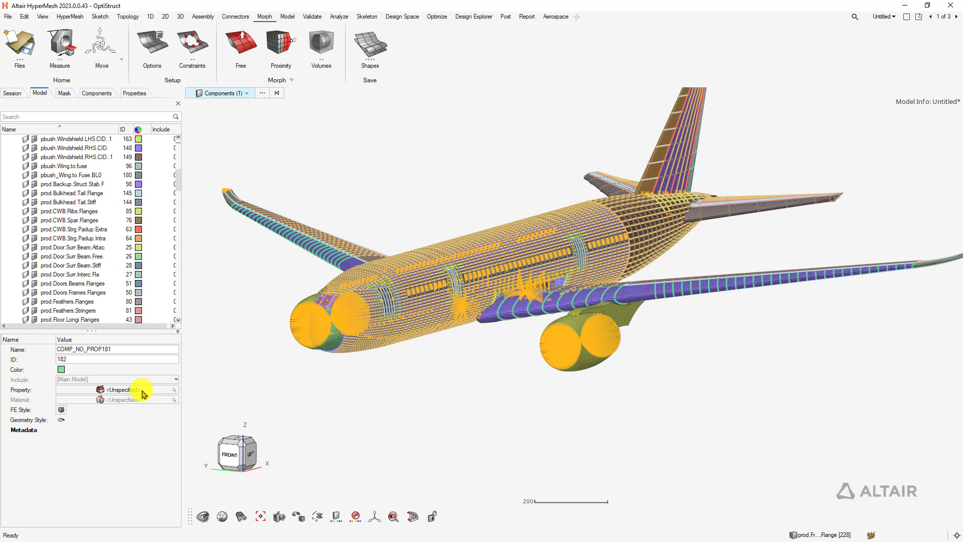
pyautogui.press('Escape')
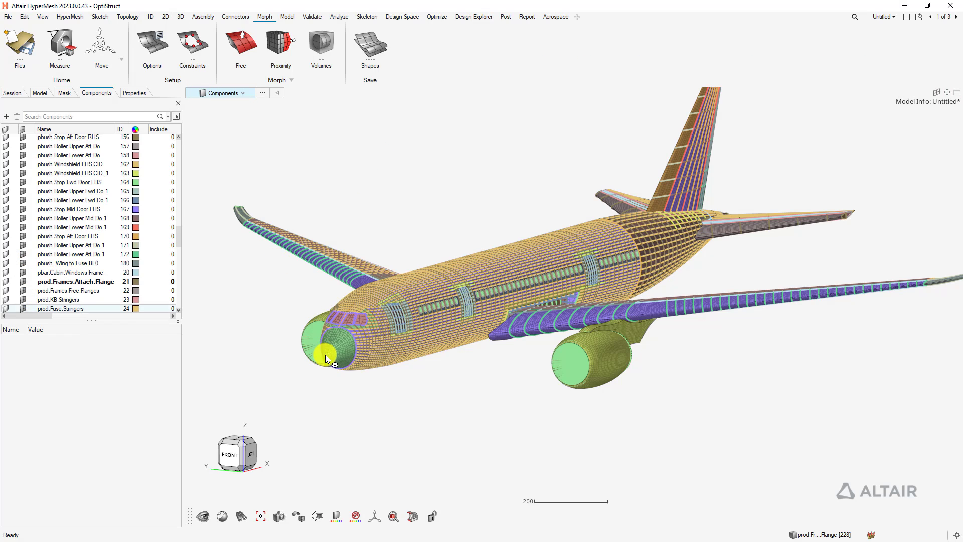
# Isolate pshell.Radome, show the whole aircraft again, and set the entity selector to Elements.
pyautogui.click(325, 354)
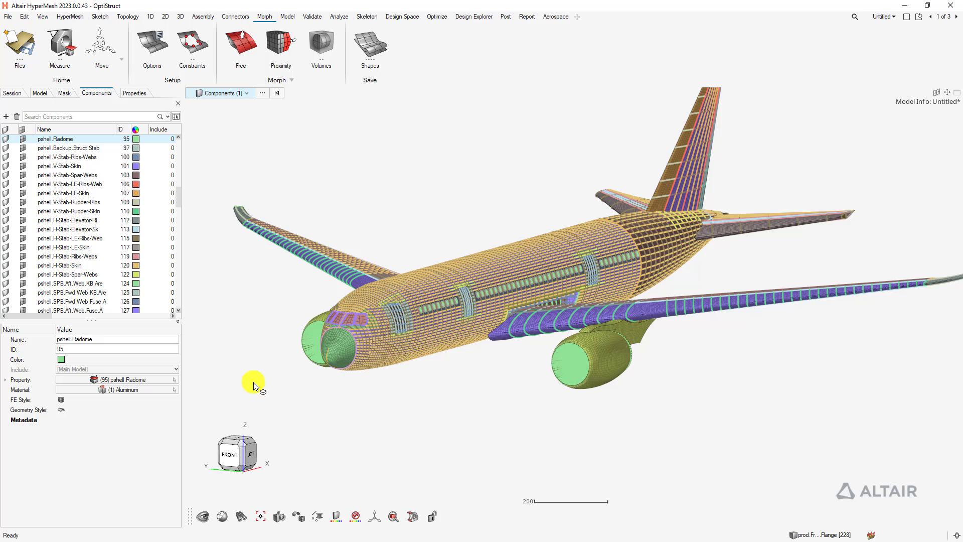
pyautogui.press('i')
pyautogui.press('Escape')
pyautogui.press('a')
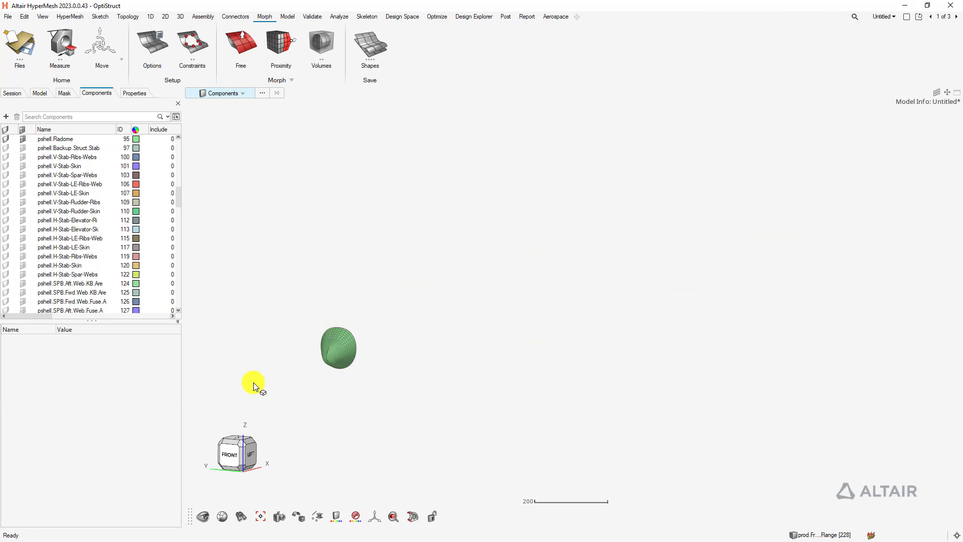
pyautogui.click(200, 94)
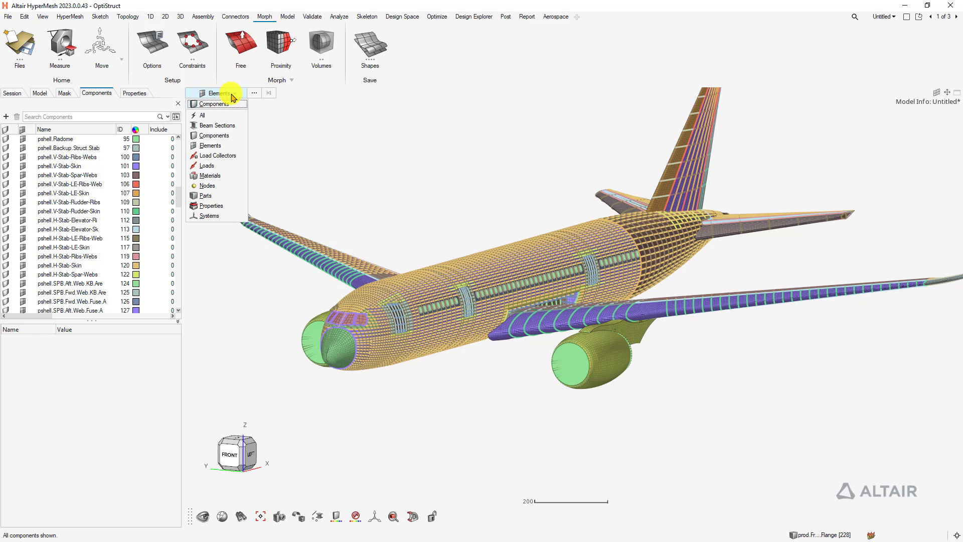
# Hide the 5359 left-wingtip elements, clear the selection, and bring up the command search.
pyautogui.moveTo(211, 181); pyautogui.dragTo(288, 237)
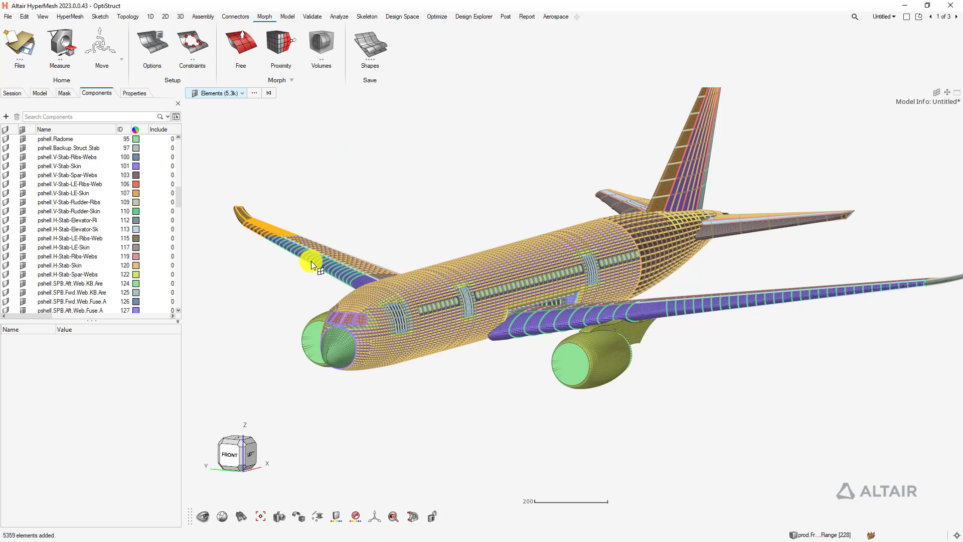
pyautogui.rightClick(282, 150)
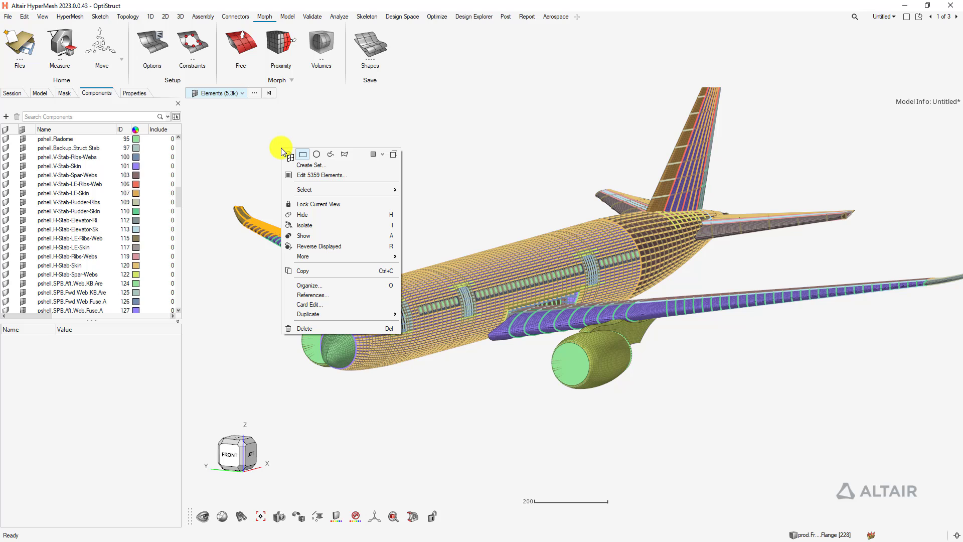
pyautogui.click(335, 215)
pyautogui.moveTo(482, 129); pyautogui.dragTo(501, 156, button='middle')
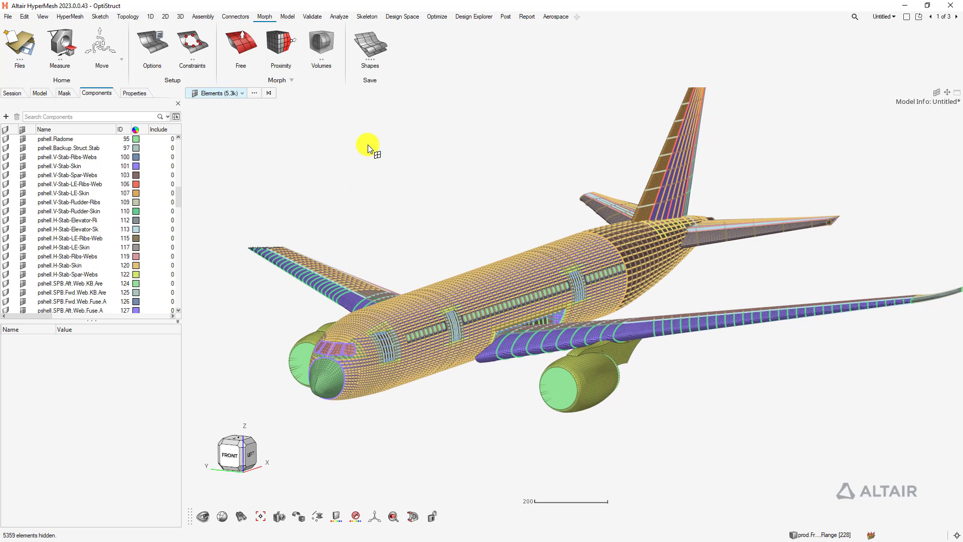
pyautogui.click(269, 93)
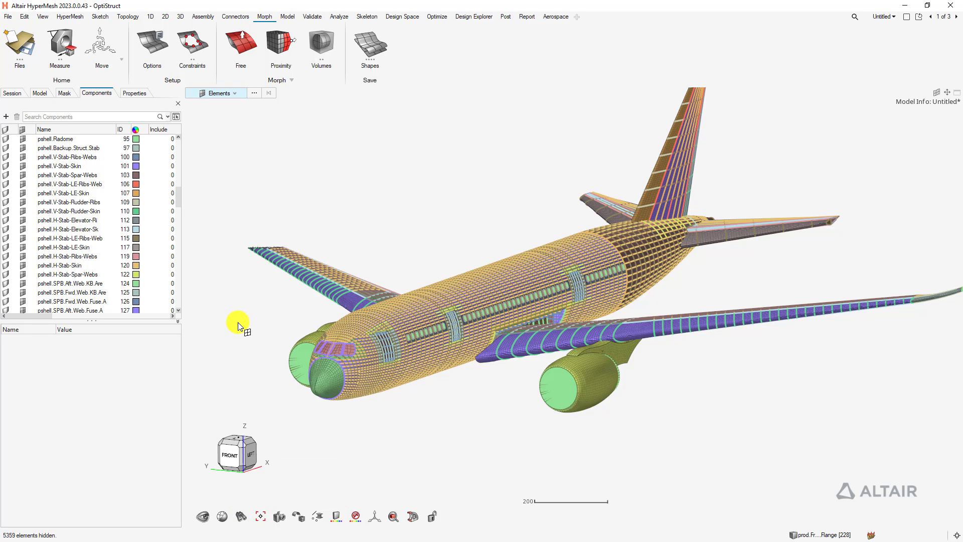
pyautogui.hotkey('ctrl', 'f')
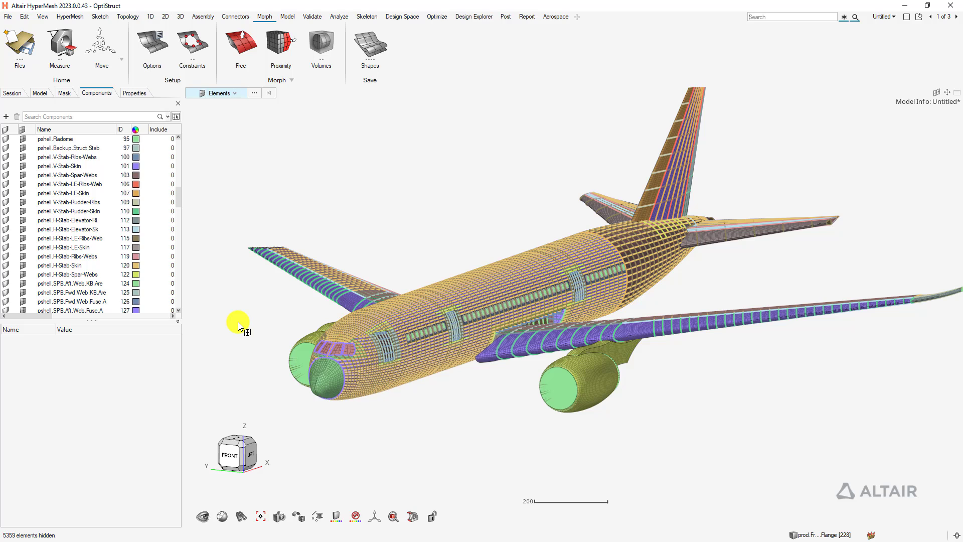
# Open Renumber through a 'renu' search, exit it without renumbering, and expand the display mode options.
pyautogui.write('renumber')
pyautogui.press('Return')
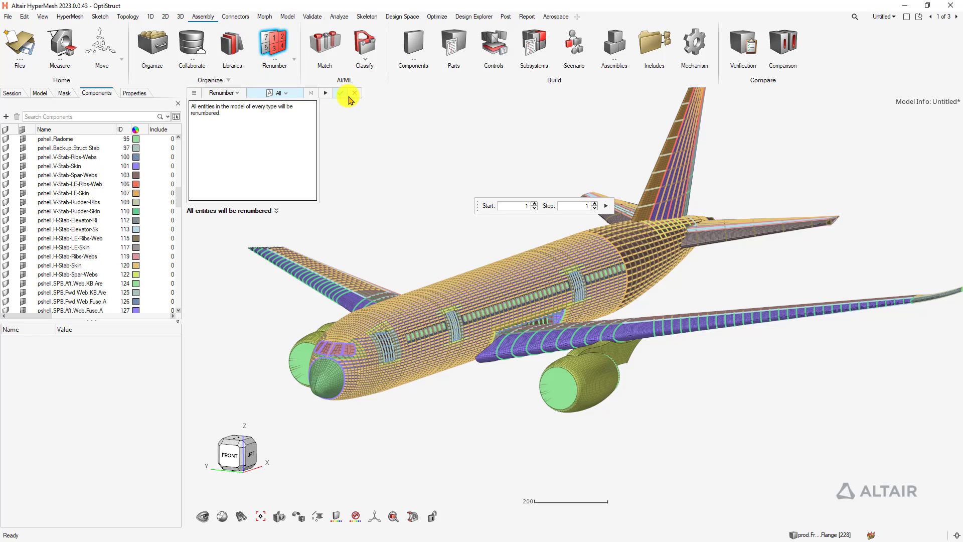
pyautogui.moveTo(479, 205); pyautogui.dragTo(348, 142)
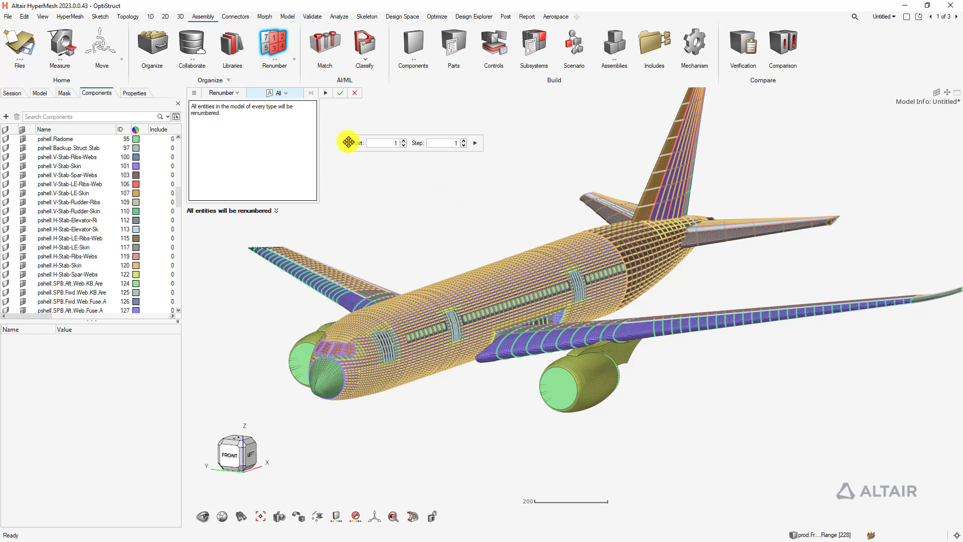
pyautogui.press('Escape')
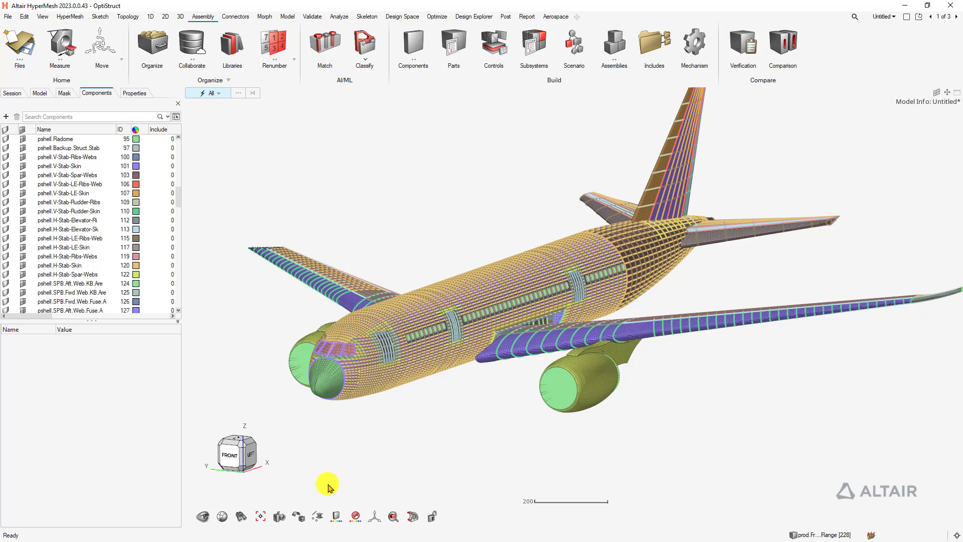
pyautogui.click(319, 517)
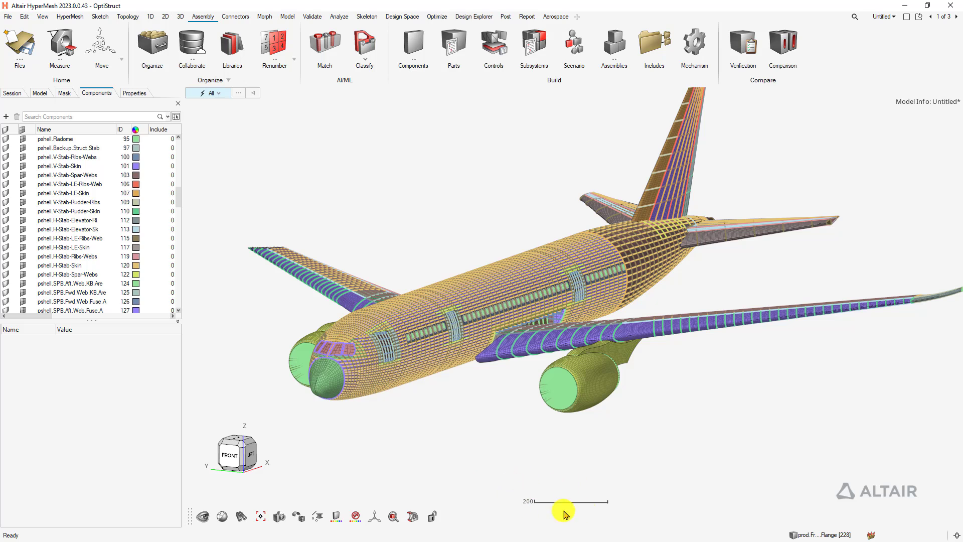
pyautogui.click(8, 16)
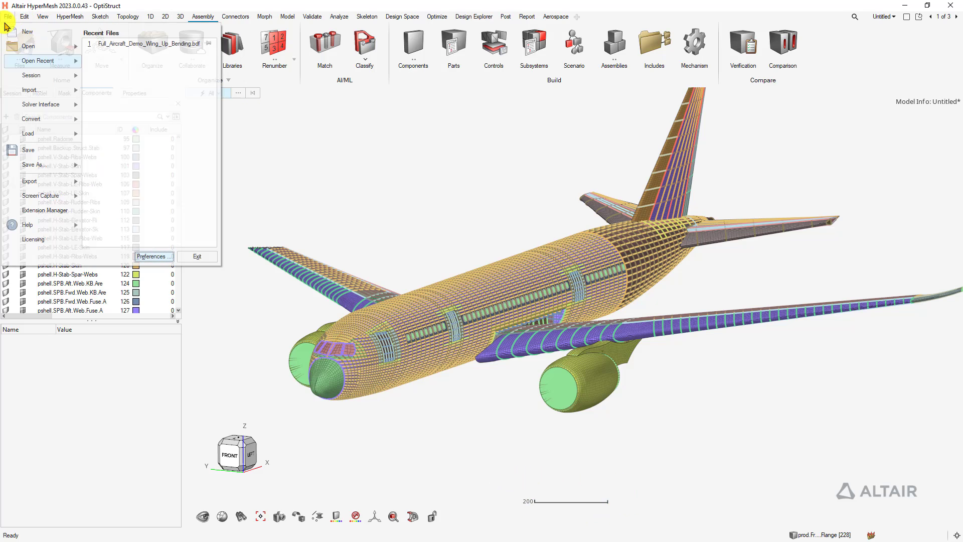
pyautogui.click(149, 254)
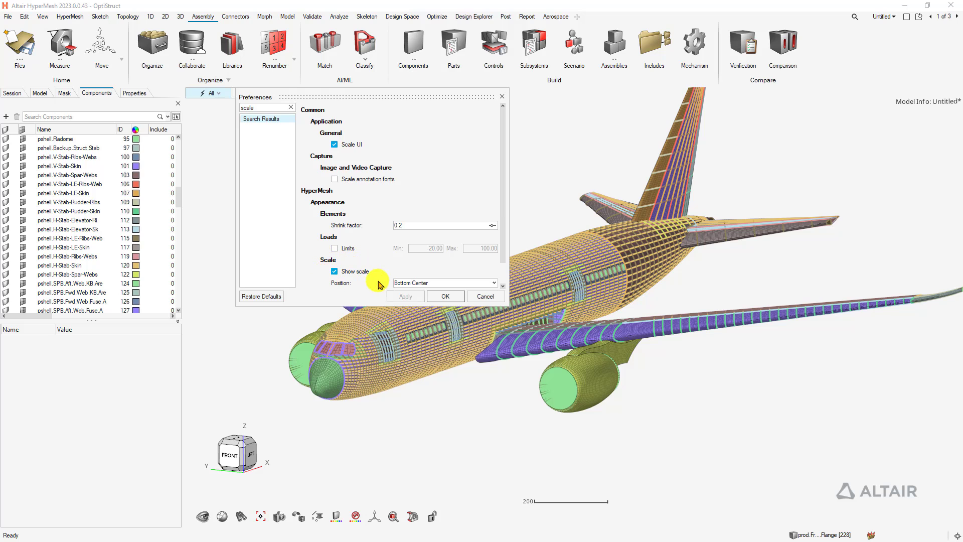
pyautogui.click(445, 296)
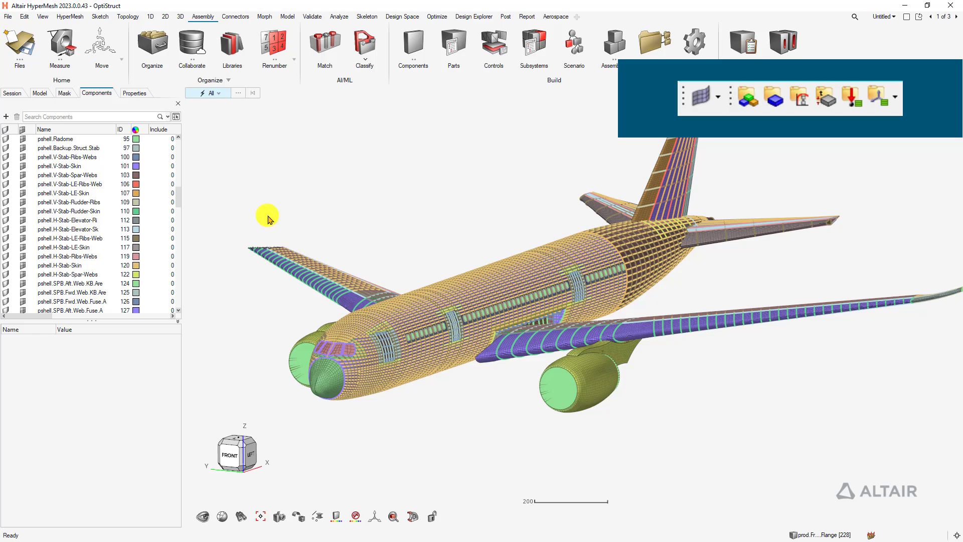
pyautogui.click(64, 18)
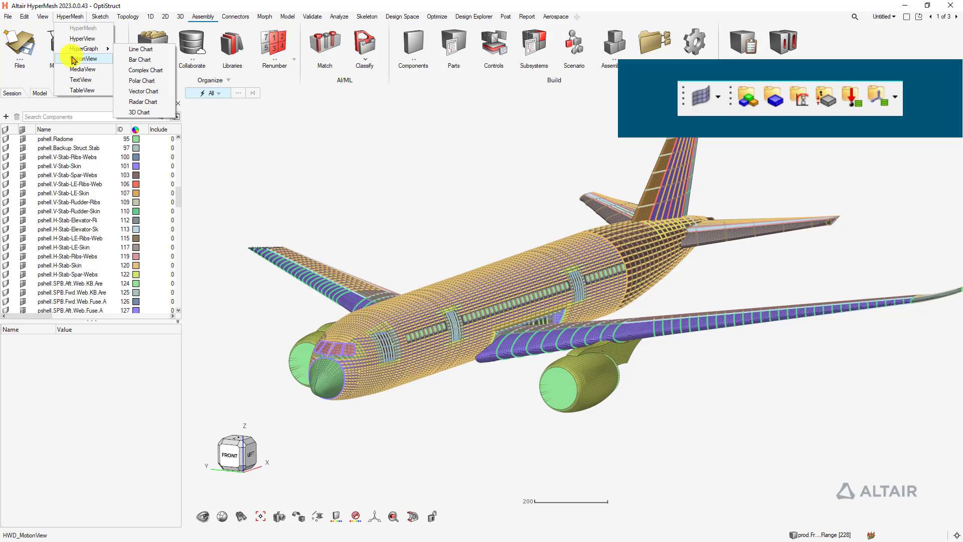
pyautogui.click(64, 90)
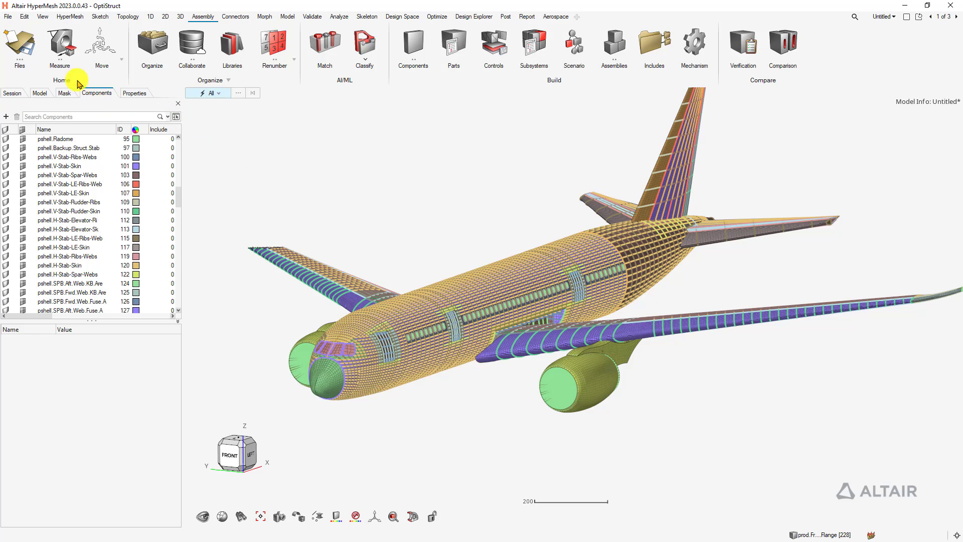
# Create a PSOLID property named property1 (ID 181), then go back to the Components list.
pyautogui.click(126, 93)
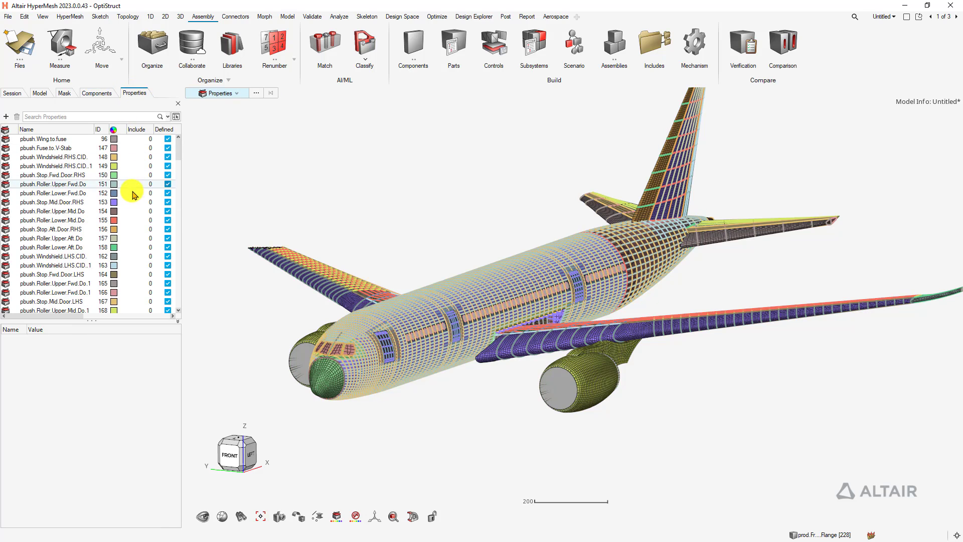
pyautogui.rightClick(131, 229)
pyautogui.moveTo(150, 235)
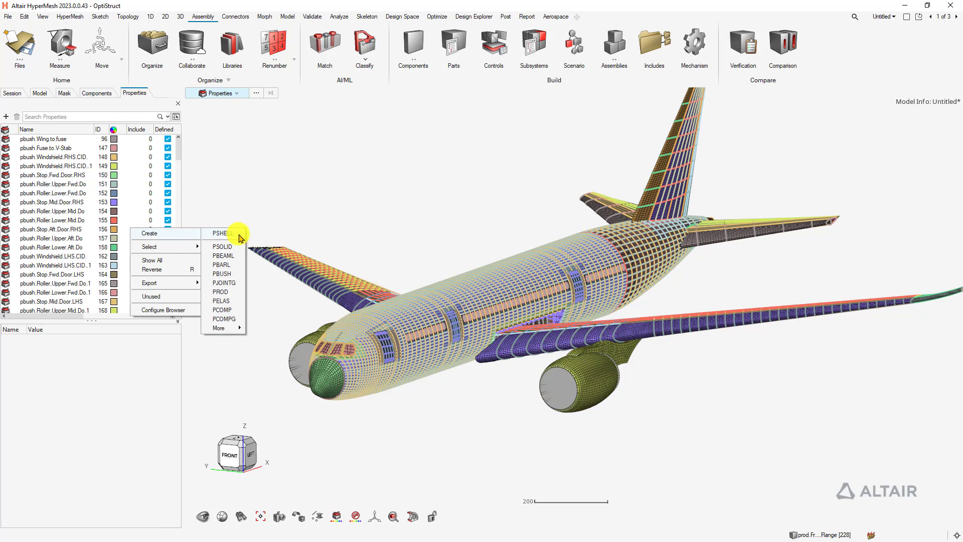
pyautogui.click(234, 248)
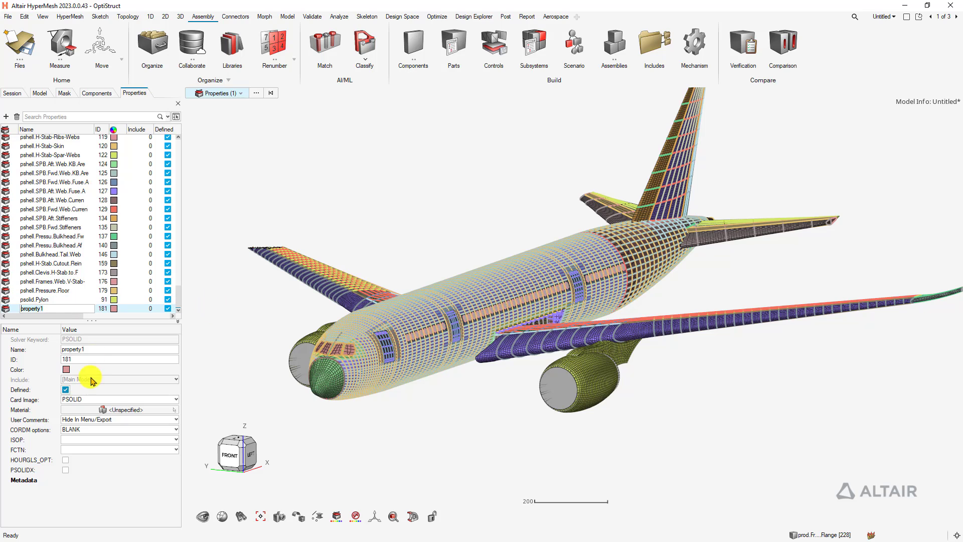
pyautogui.click(333, 151)
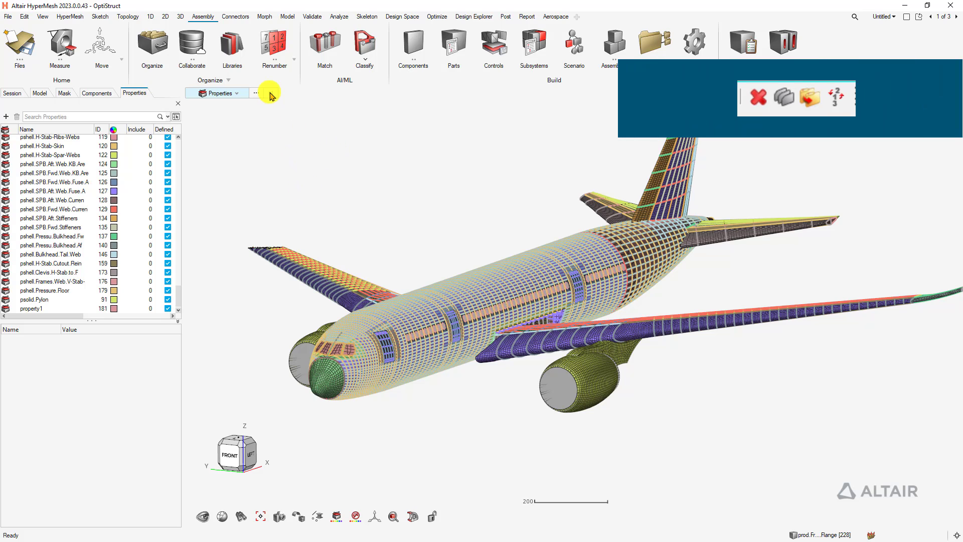
pyautogui.click(96, 93)
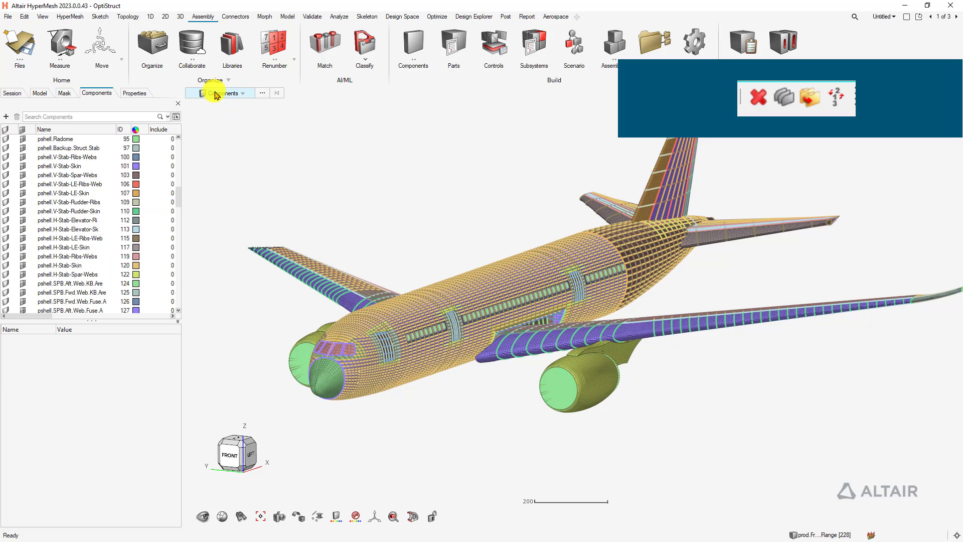
# Delete the pshell.Radome nose cone and pan around the remaining aircraft.
pyautogui.click(330, 371)
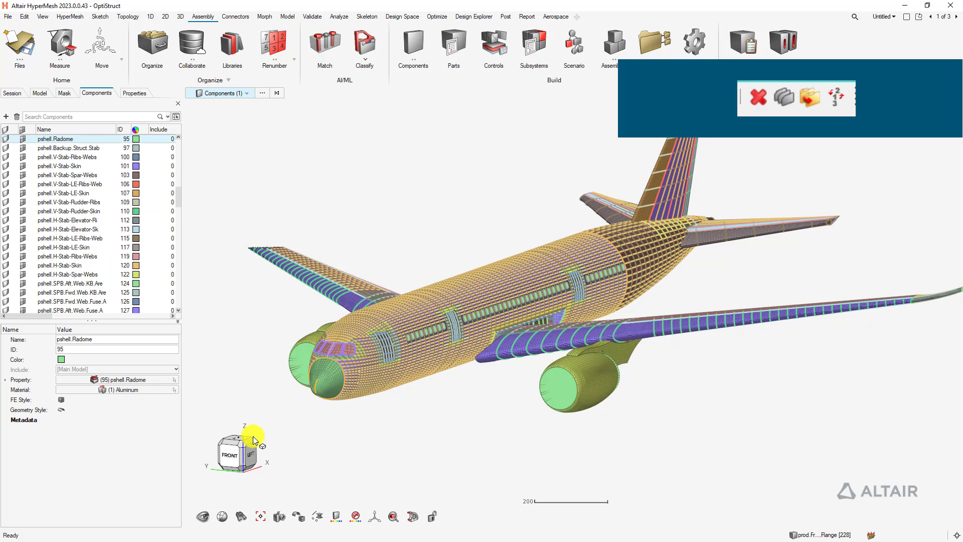
pyautogui.rightClick(389, 457)
pyautogui.click(421, 437)
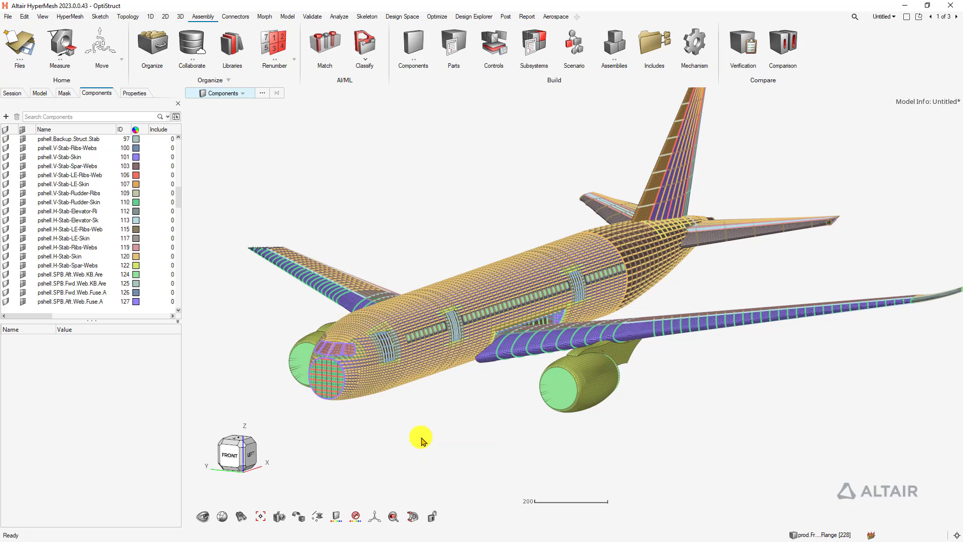
pyautogui.moveTo(424, 438); pyautogui.dragTo(371, 400, button='middle')
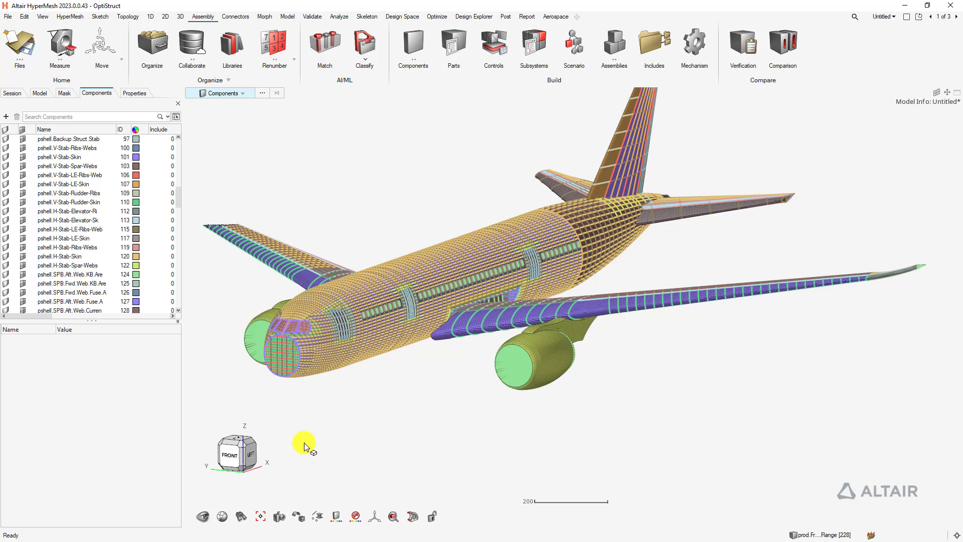
pyautogui.moveTo(378, 447); pyautogui.dragTo(432, 390, button='middle')
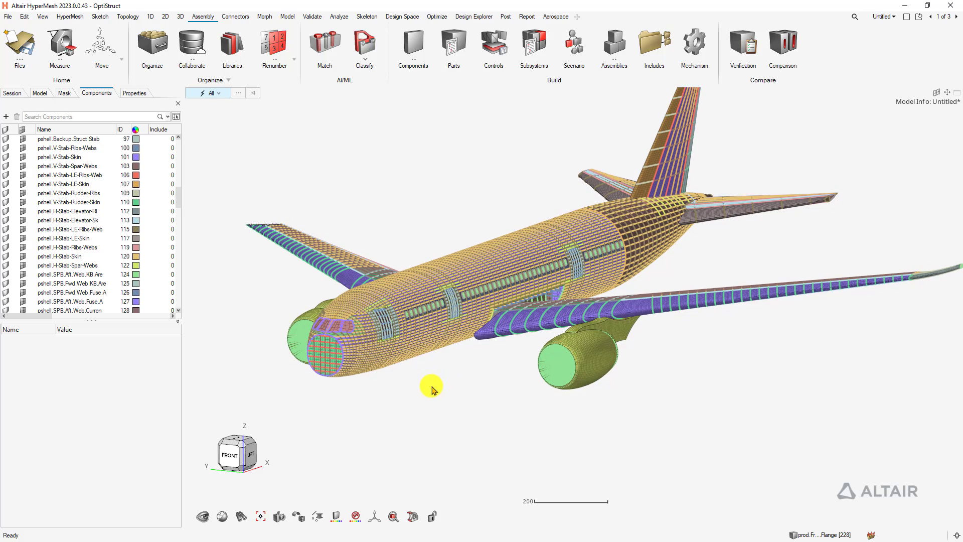
pyautogui.moveTo(268, 264); pyautogui.dragTo(394, 226, button='middle')
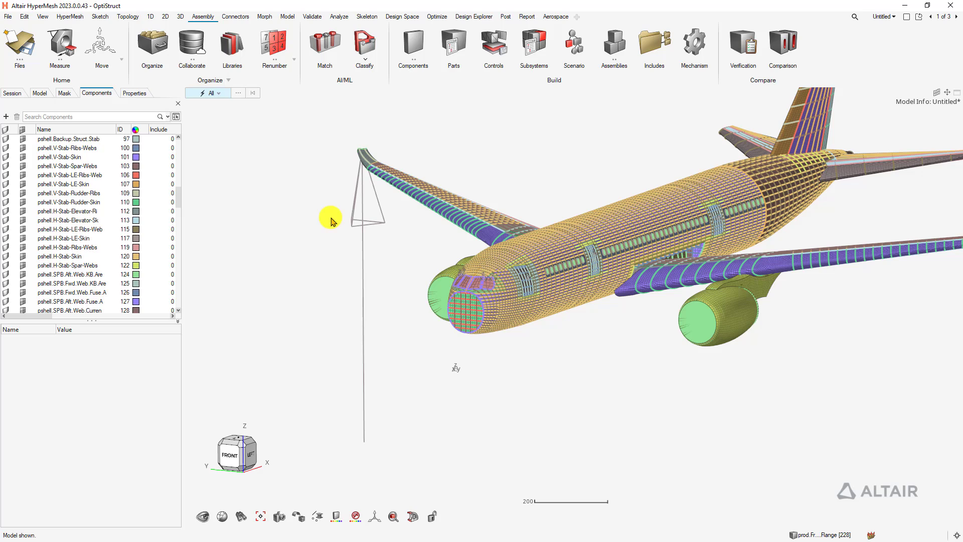
pyautogui.click(220, 93)
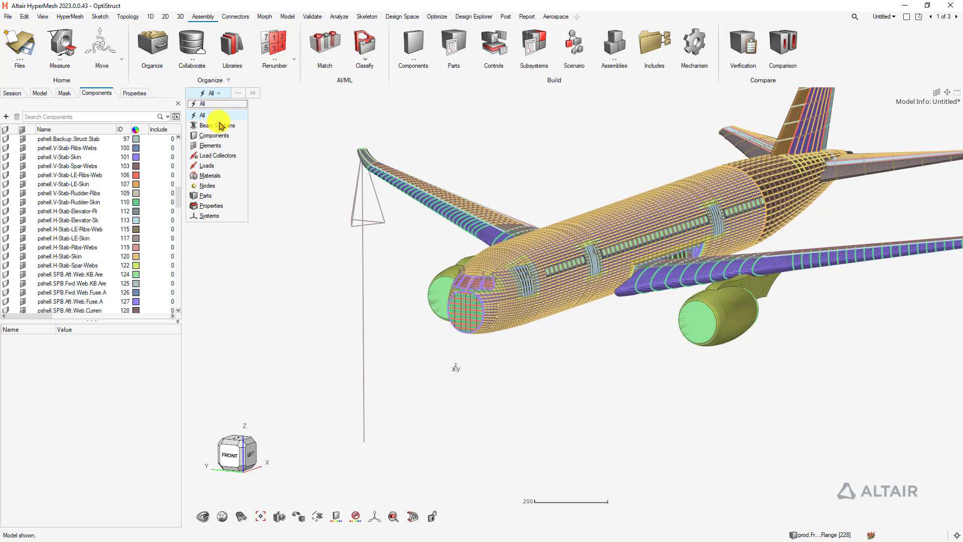
pyautogui.click(217, 176)
pyautogui.click(355, 215)
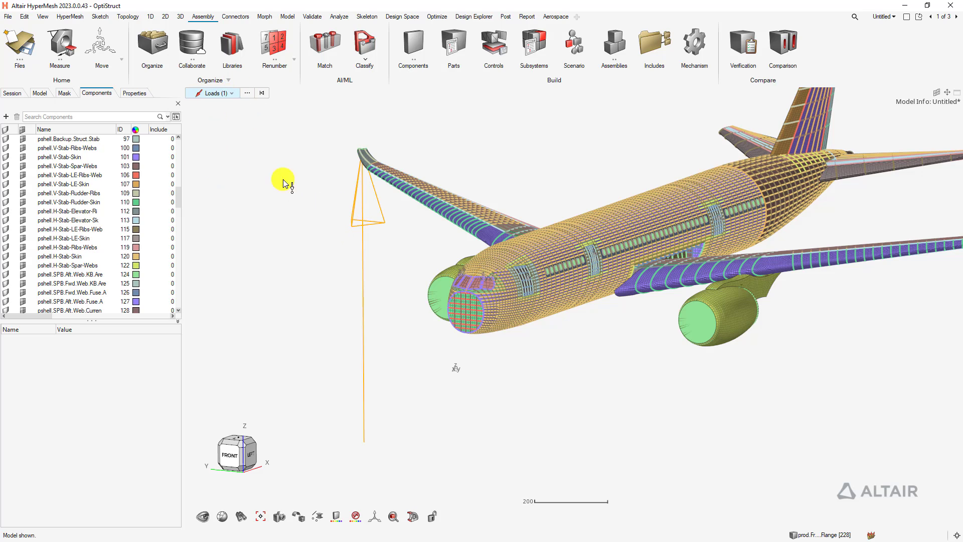
pyautogui.rightClick(269, 157)
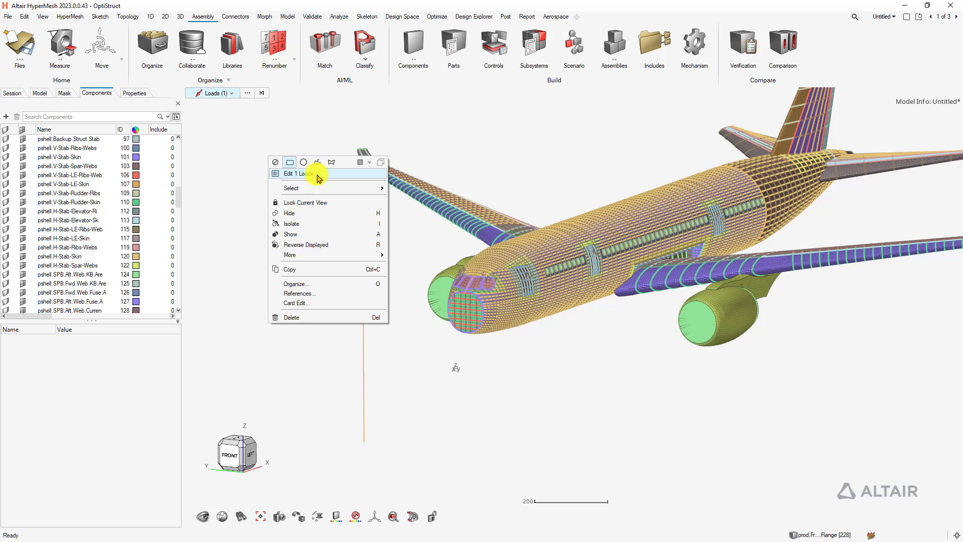
pyautogui.click(311, 304)
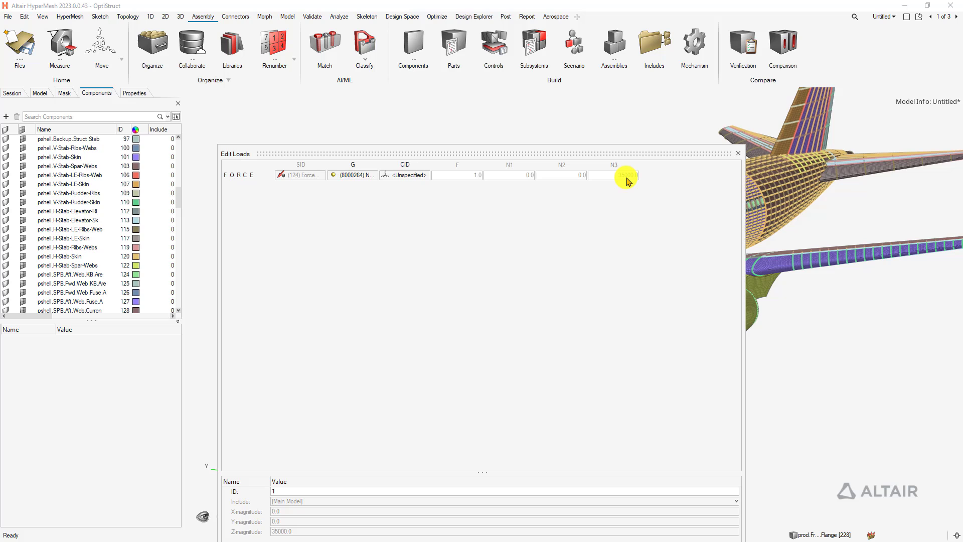
pyautogui.click(737, 153)
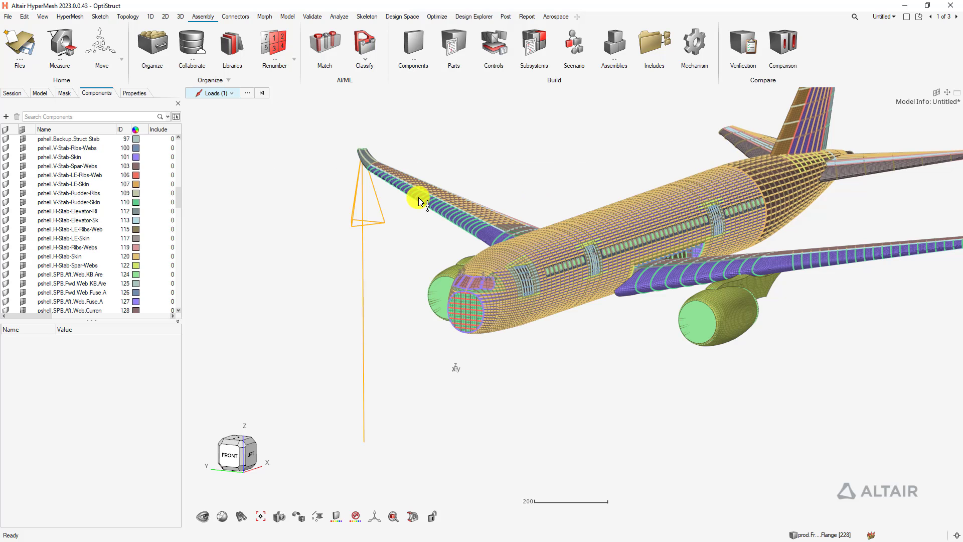
pyautogui.rightClick(281, 207)
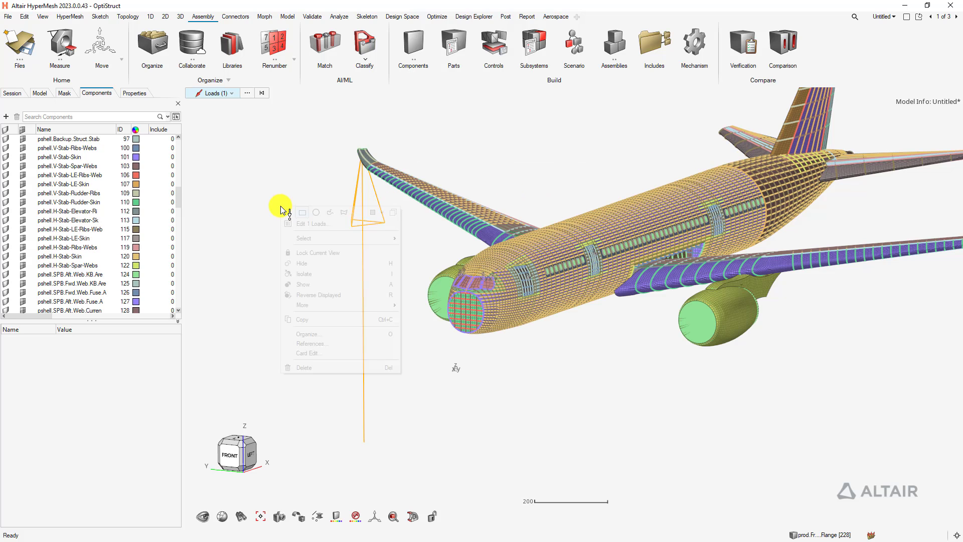
pyautogui.click(331, 225)
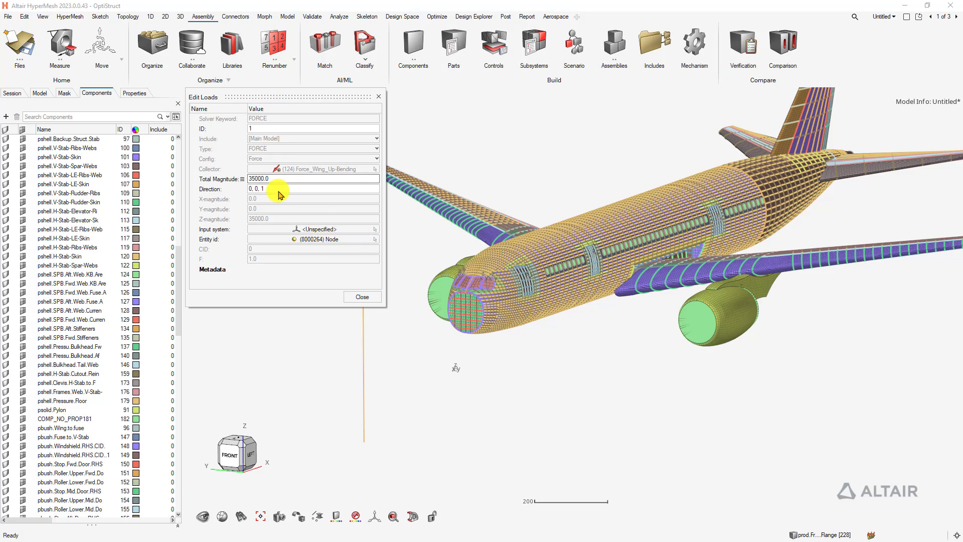
pyautogui.click(362, 297)
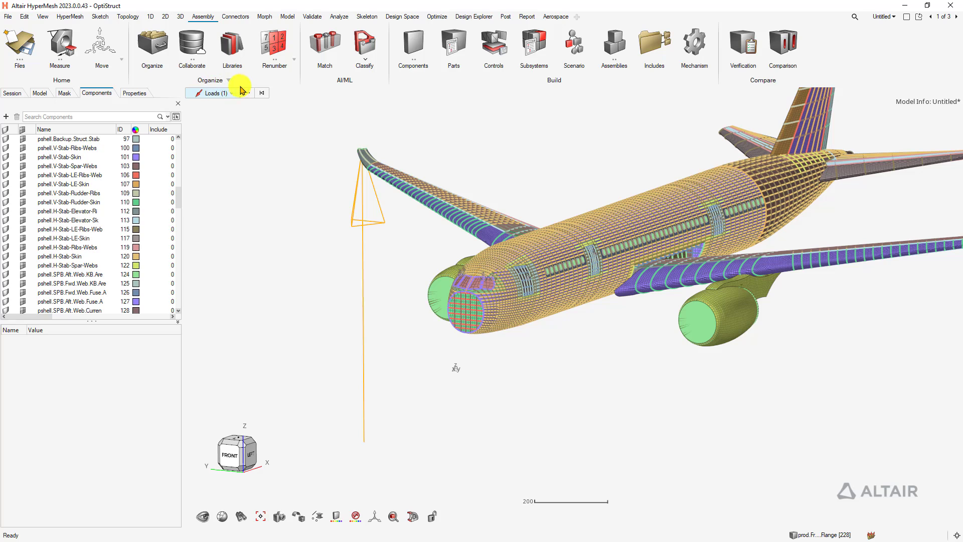
# Create a new load collector named loadcol1 in the Model tree.
pyautogui.click(40, 93)
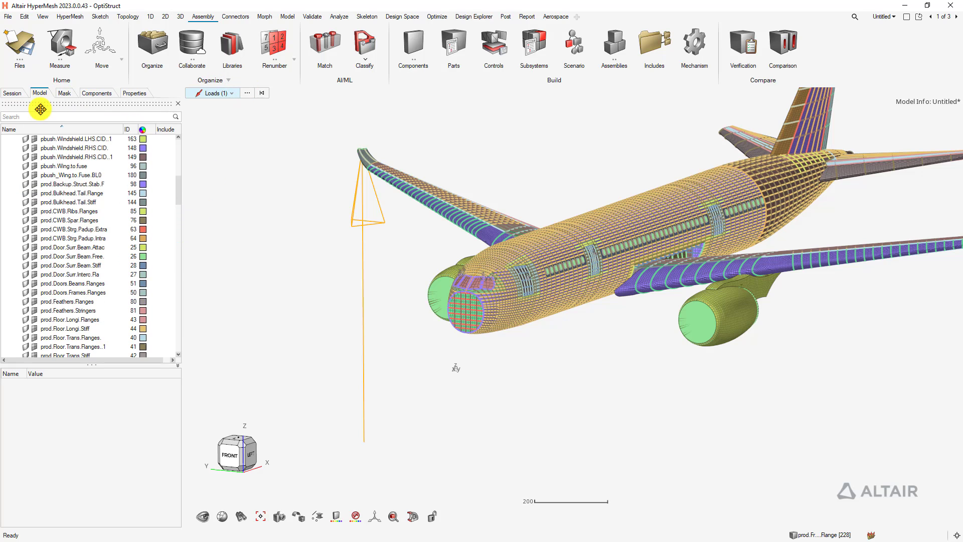
pyautogui.rightClick(160, 266)
pyautogui.moveTo(196, 269)
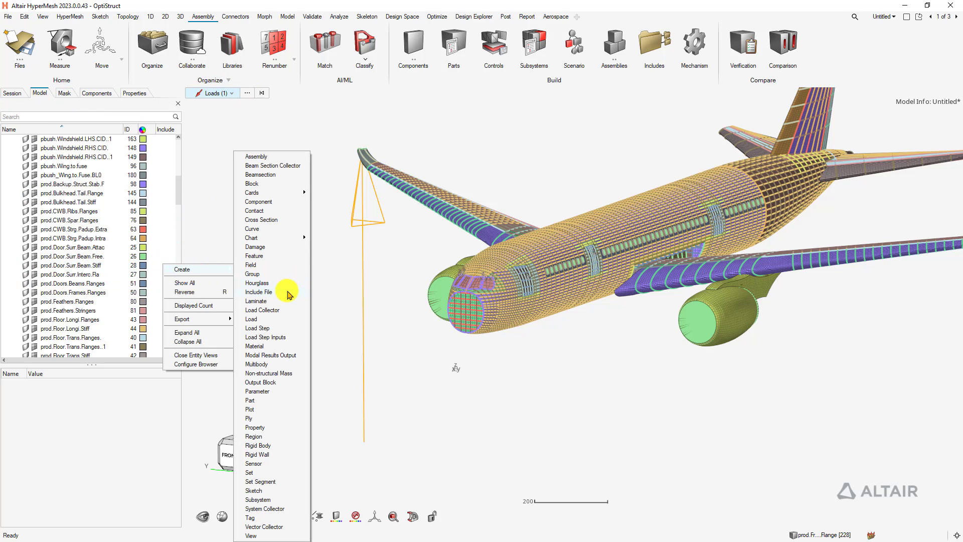
pyautogui.click(285, 310)
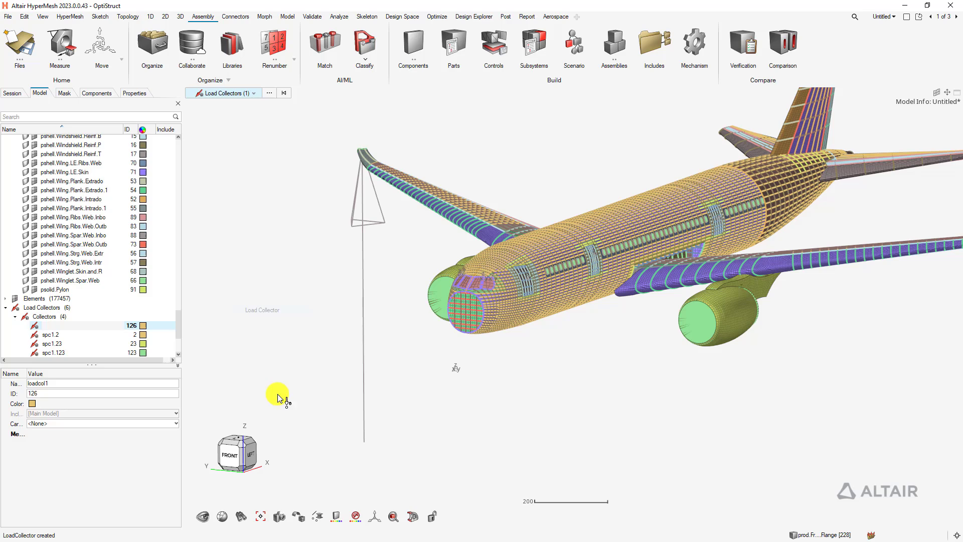
pyautogui.click(296, 193)
# Move the wingtip FORCE load into loadcol1 using Organize.
pyautogui.click(223, 93)
pyautogui.click(216, 171)
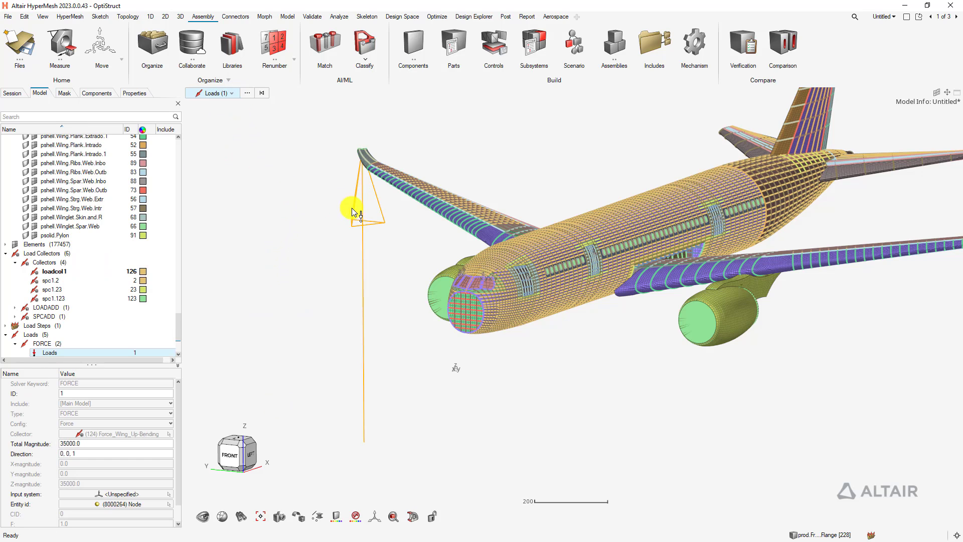
pyautogui.rightClick(242, 128)
pyautogui.click(267, 254)
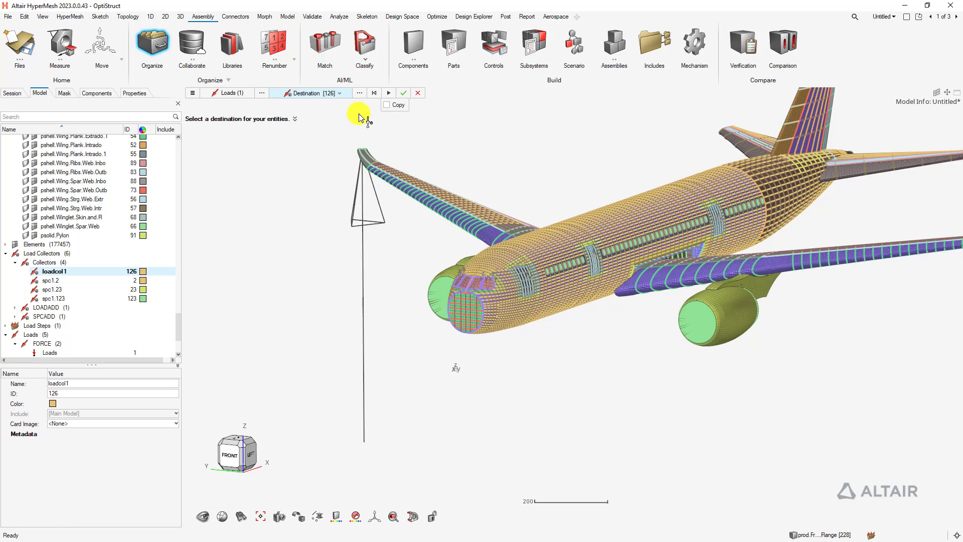
pyautogui.click(403, 93)
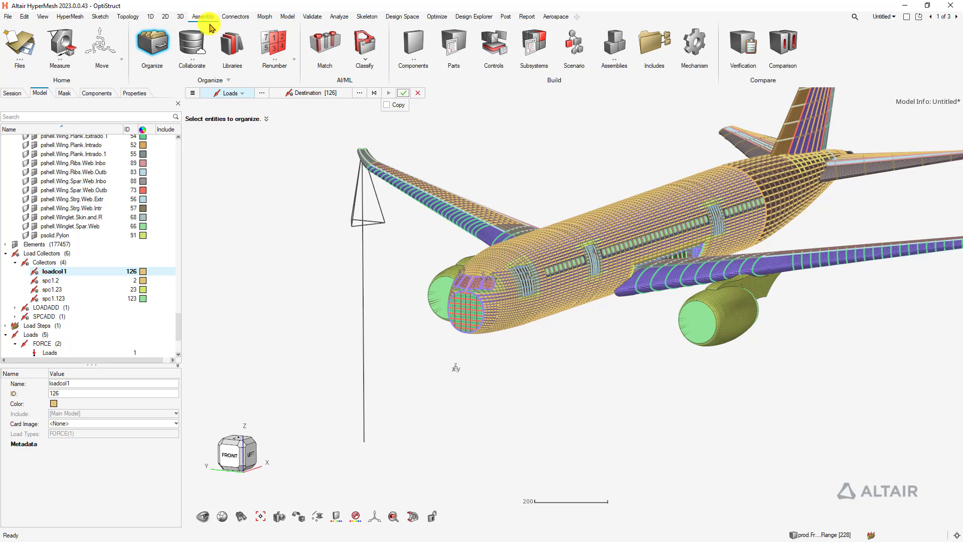
pyautogui.click(404, 92)
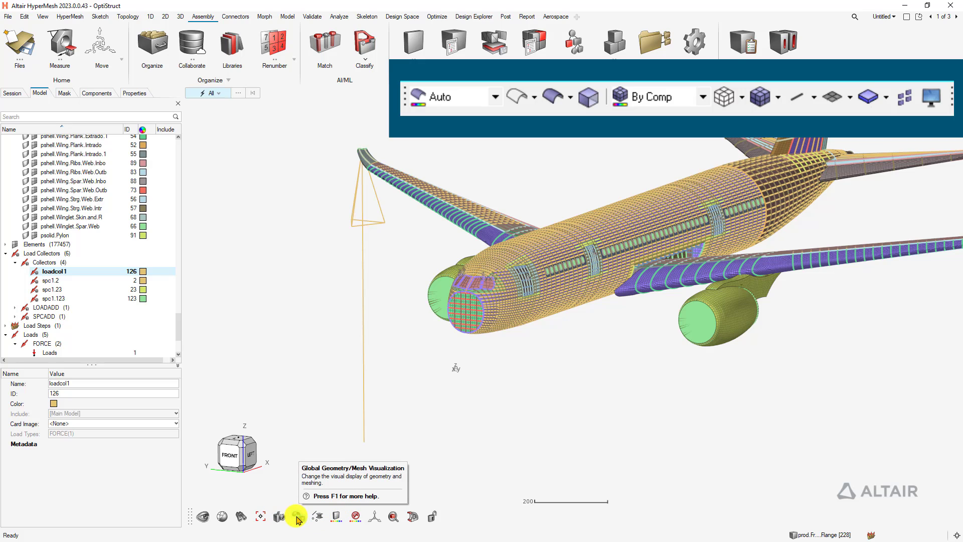
# Set the mesh colour mode to 1D/2D/3D in the geometry and mesh visualization options.
pyautogui.click(298, 517)
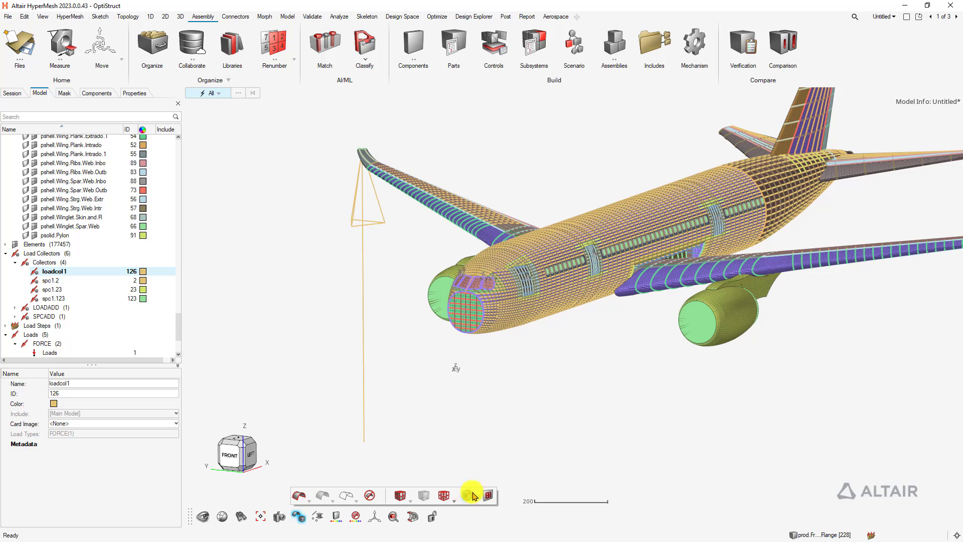
pyautogui.moveTo(321, 520)
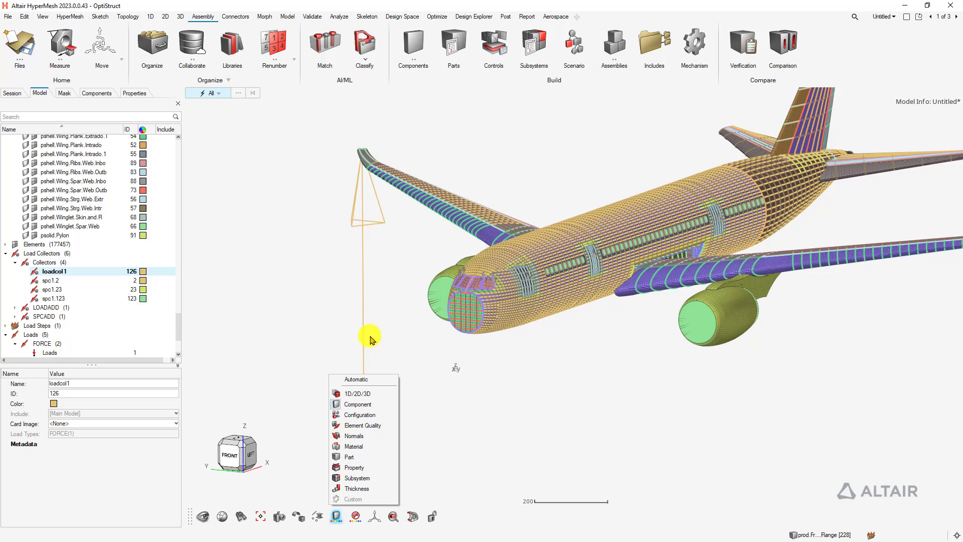
pyautogui.click(370, 393)
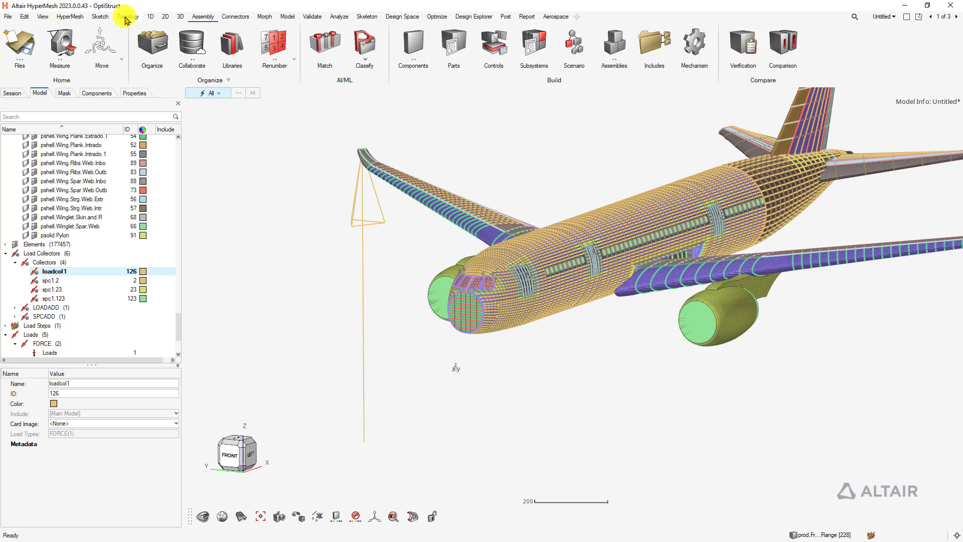
# Show the Topology tools and check Stitch's Free/Shared/T-Junction edge legend before exiting it.
pyautogui.click(126, 17)
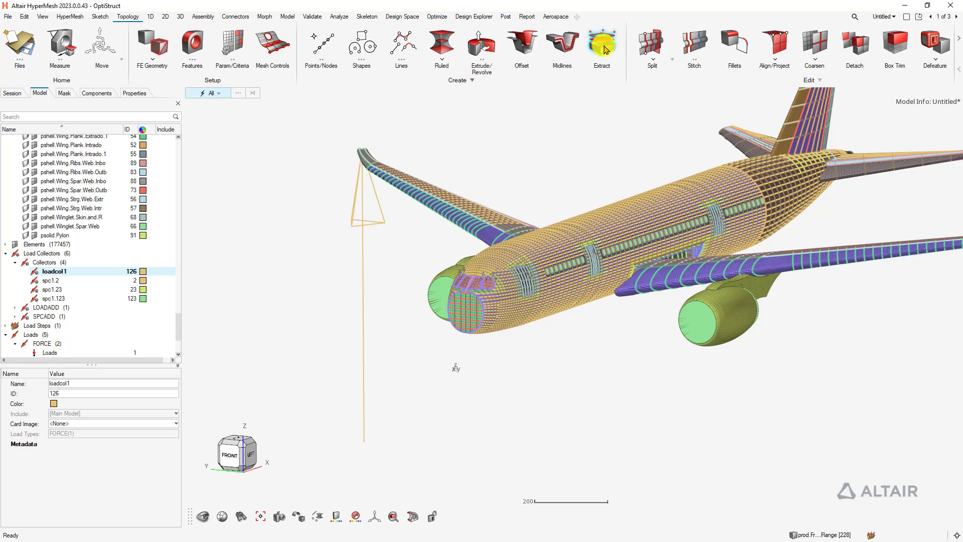
pyautogui.click(689, 48)
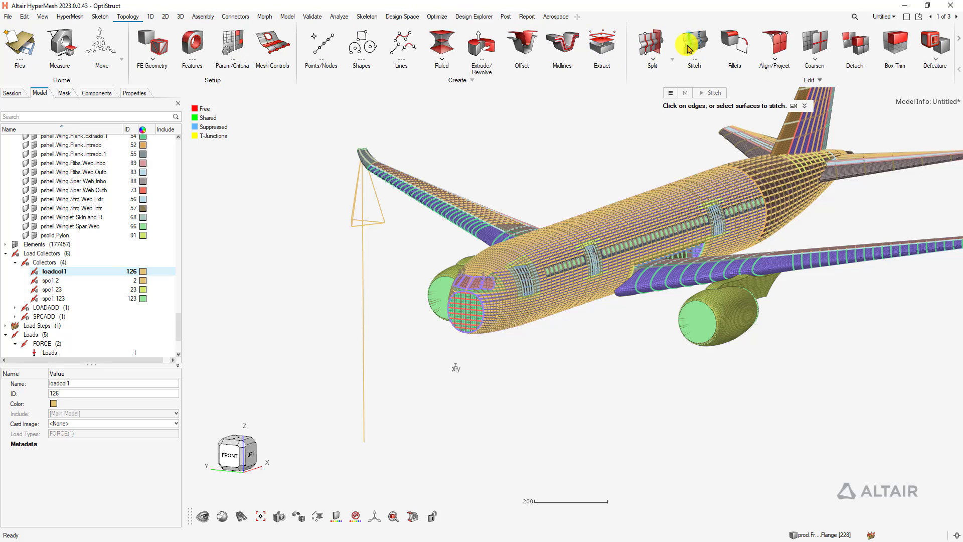
pyautogui.moveTo(200, 108)
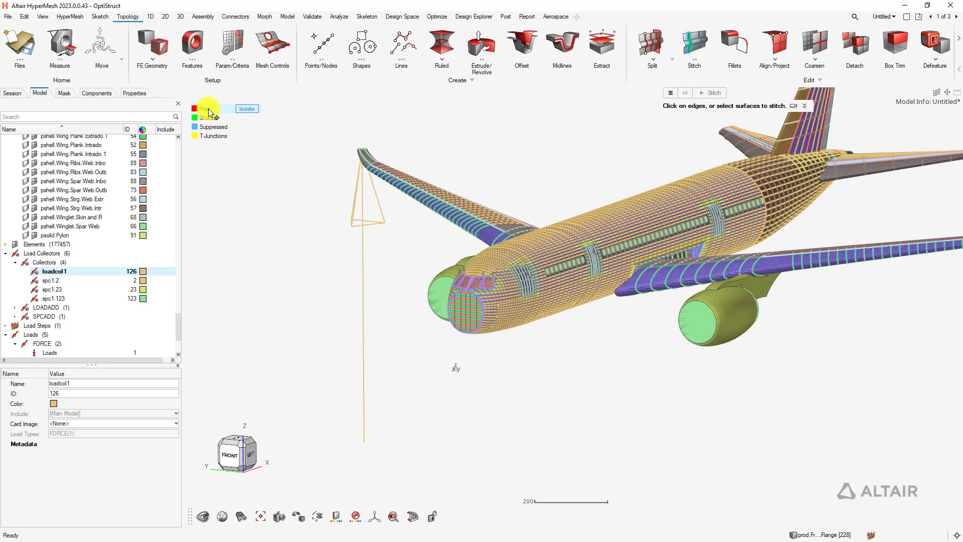
pyautogui.moveTo(220, 137)
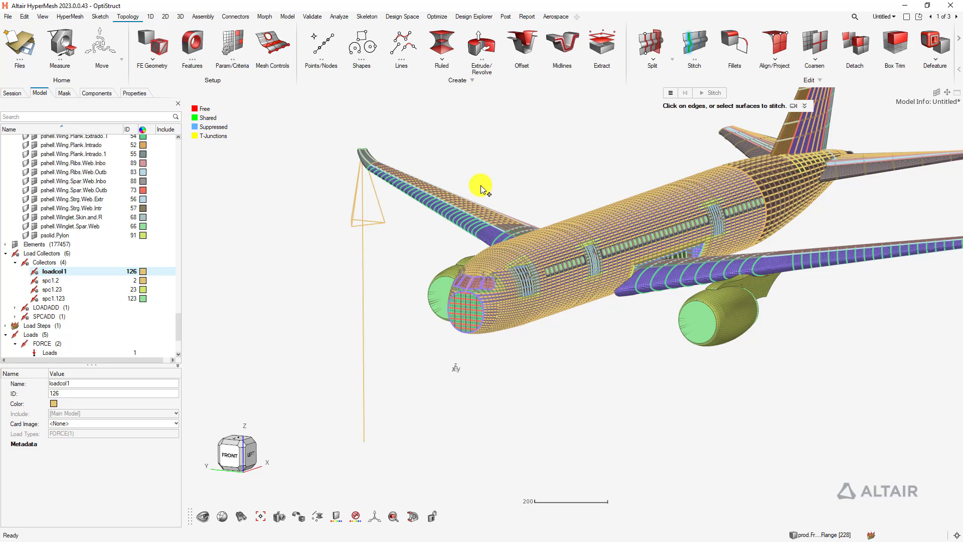
pyautogui.click(695, 43)
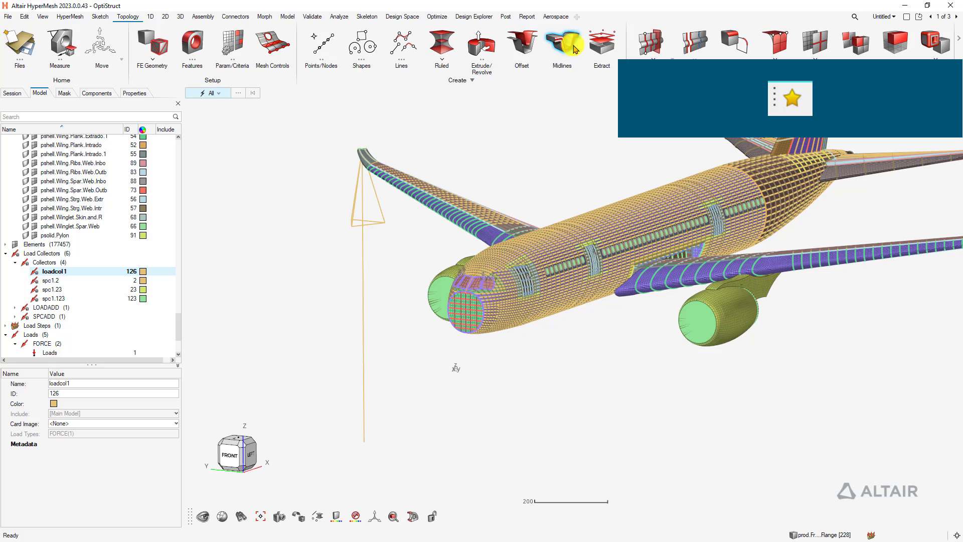
# Add a new custom tool page and rename it 'My Tools'.
pyautogui.click(580, 19)
pyautogui.rightClick(590, 17)
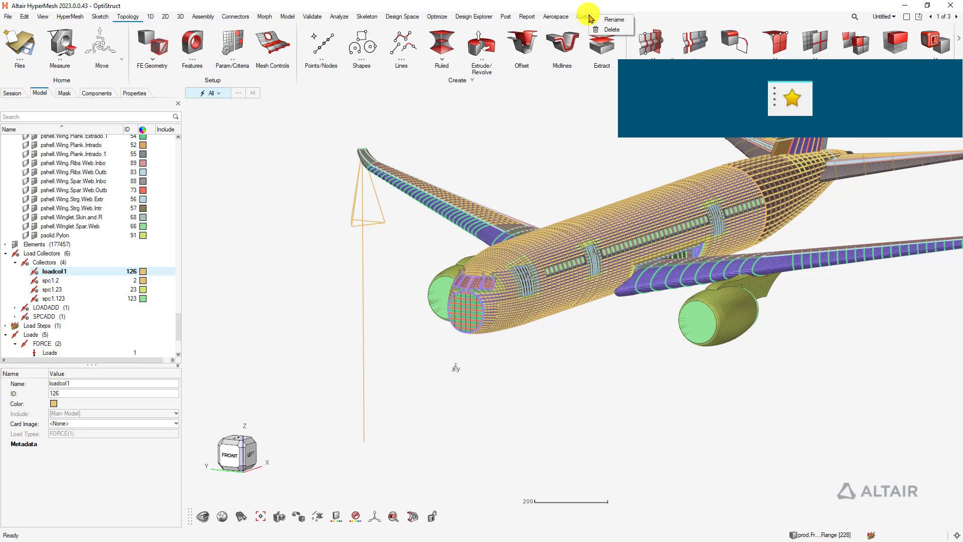
pyautogui.click(619, 21)
pyautogui.write('My Tools')
# Add the Mesh Controls and Rebuild tools to the My Tools page and check its contents.
pyautogui.moveTo(621, 24); pyautogui.dragTo(584, 20)
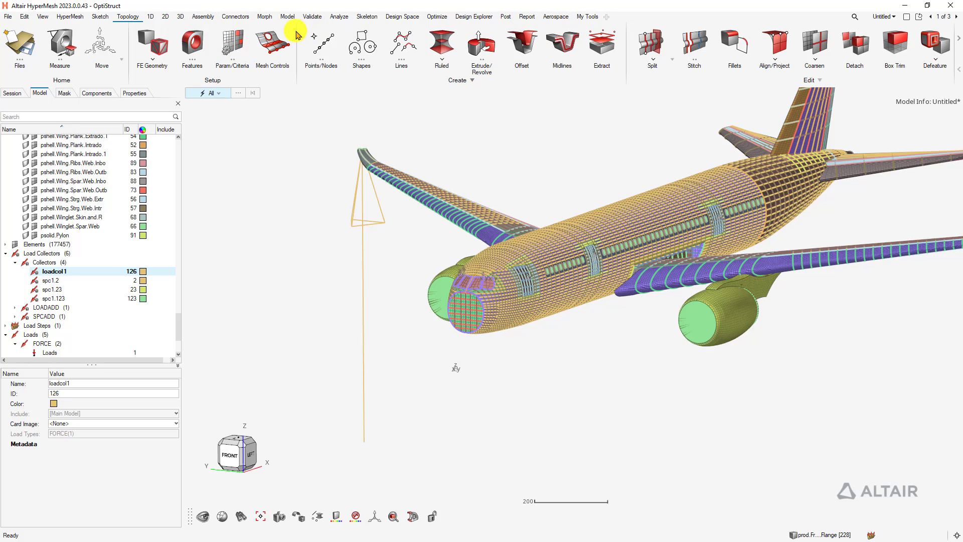
pyautogui.click(165, 17)
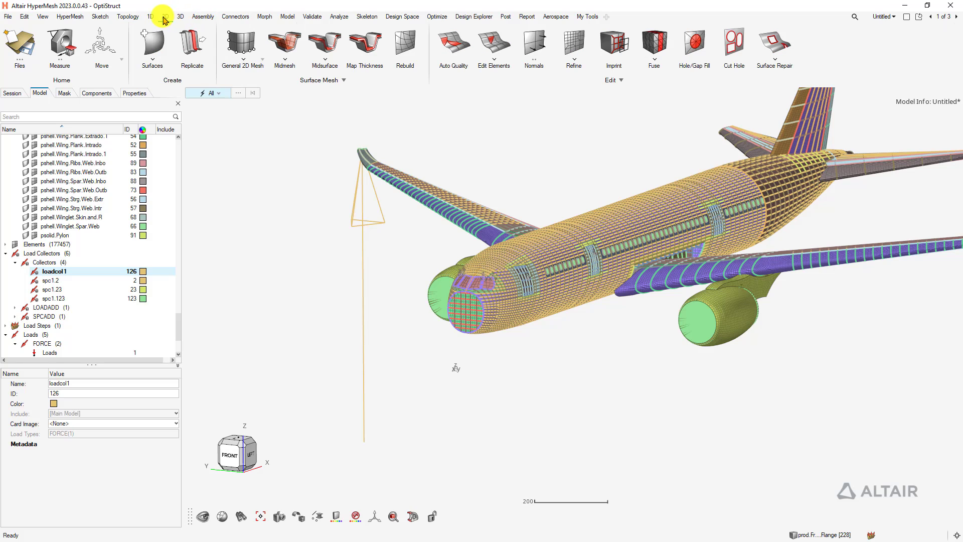
pyautogui.moveTo(392, 44); pyautogui.dragTo(584, 18)
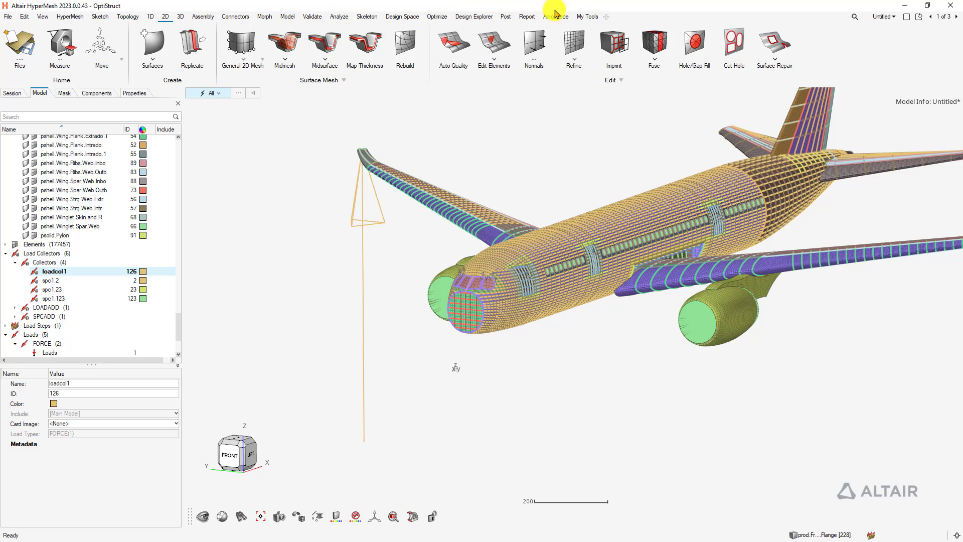
pyautogui.click(588, 17)
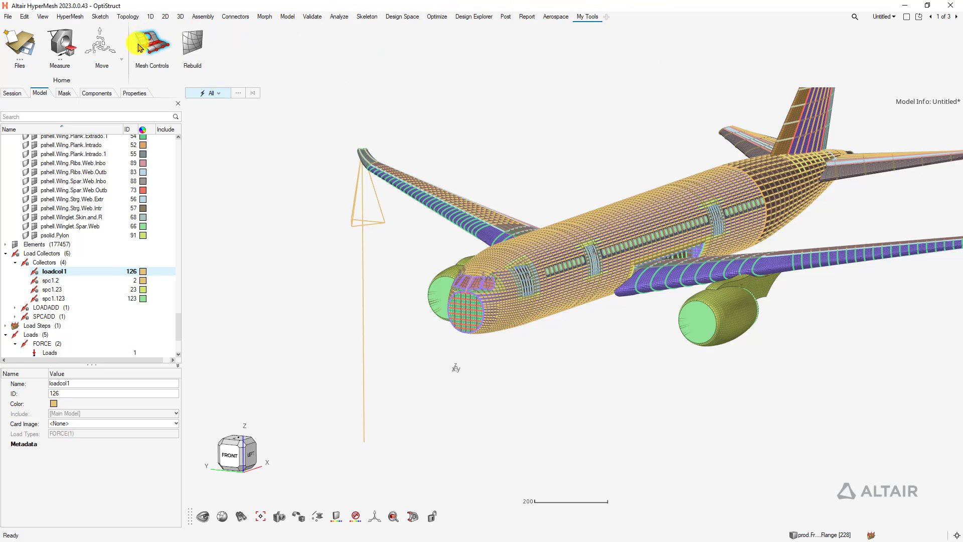
pyautogui.rightClick(592, 17)
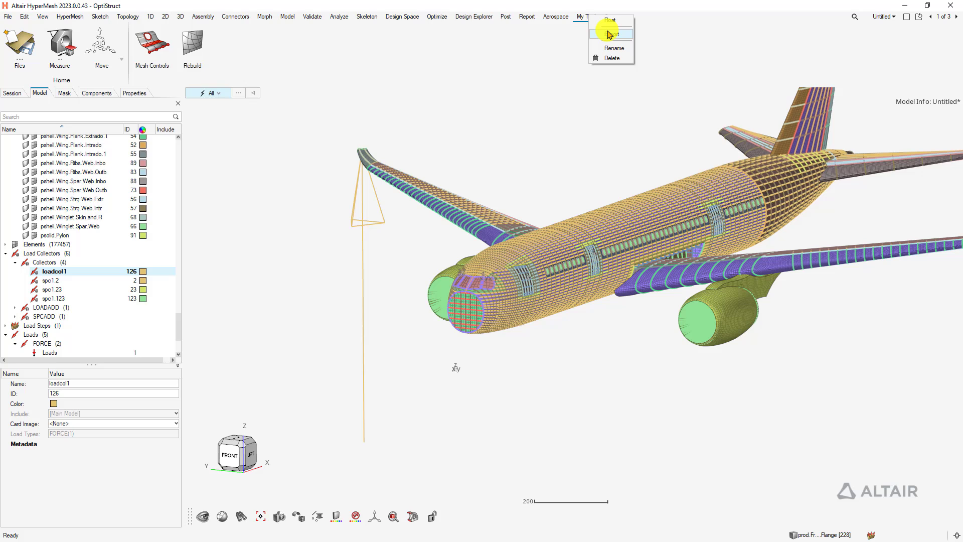
pyautogui.click(557, 133)
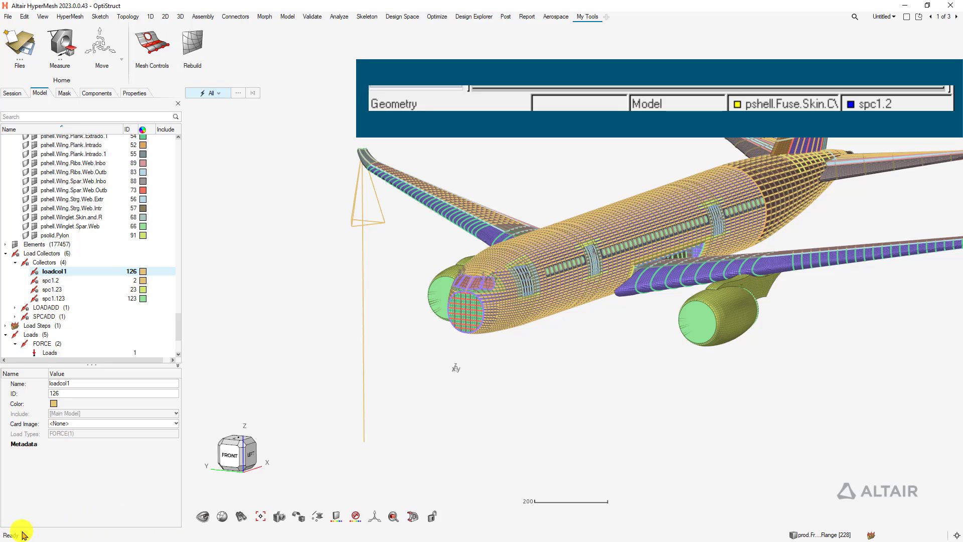
# Show the current component, load collector and system collector in the status bar.
pyautogui.click(871, 535)
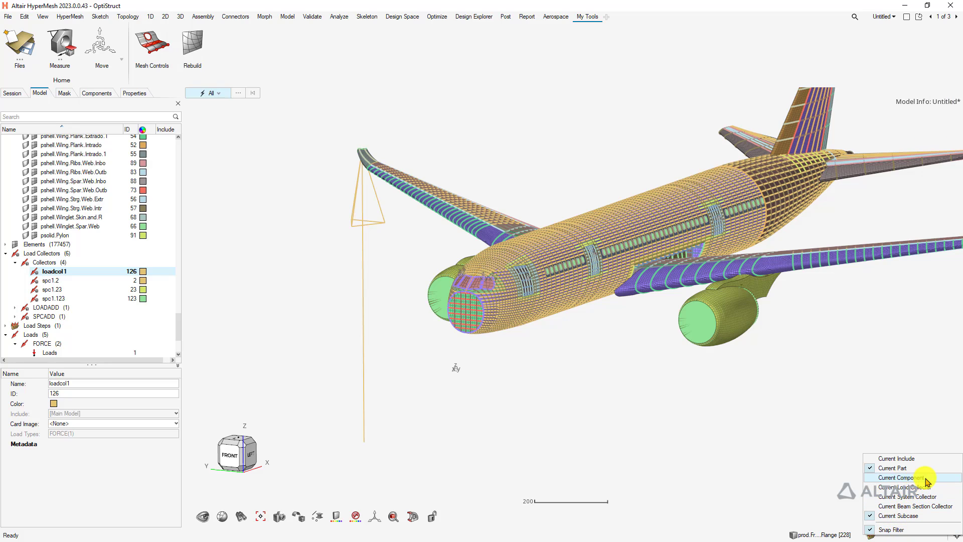
pyautogui.click(920, 480)
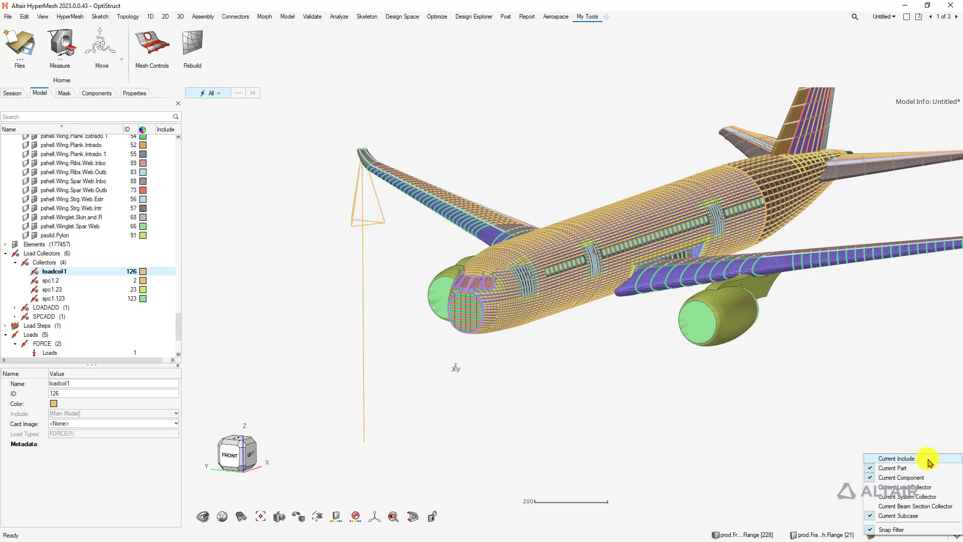
pyautogui.click(928, 486)
pyautogui.click(933, 496)
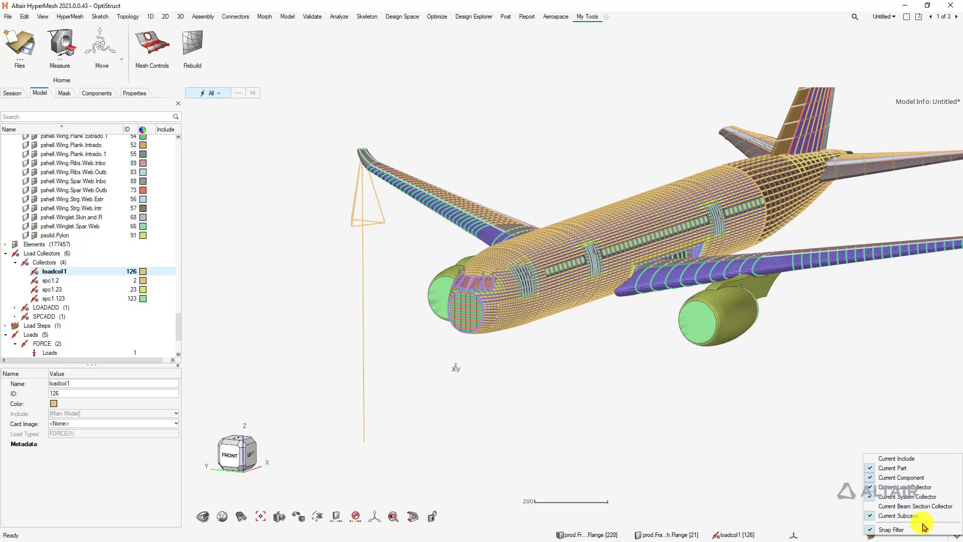
# Make a fuselage skin part the current part.
pyautogui.click(564, 533)
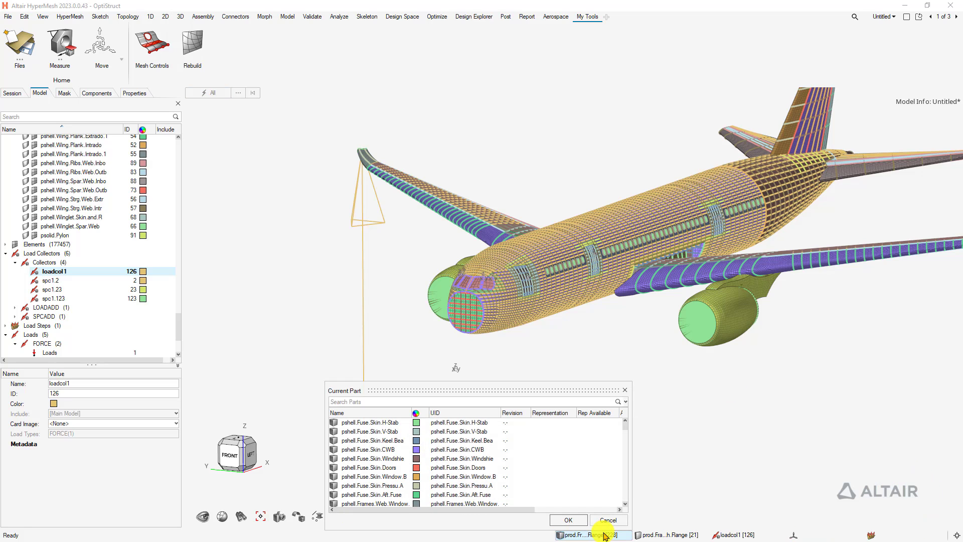
pyautogui.click(430, 486)
pyautogui.click(559, 519)
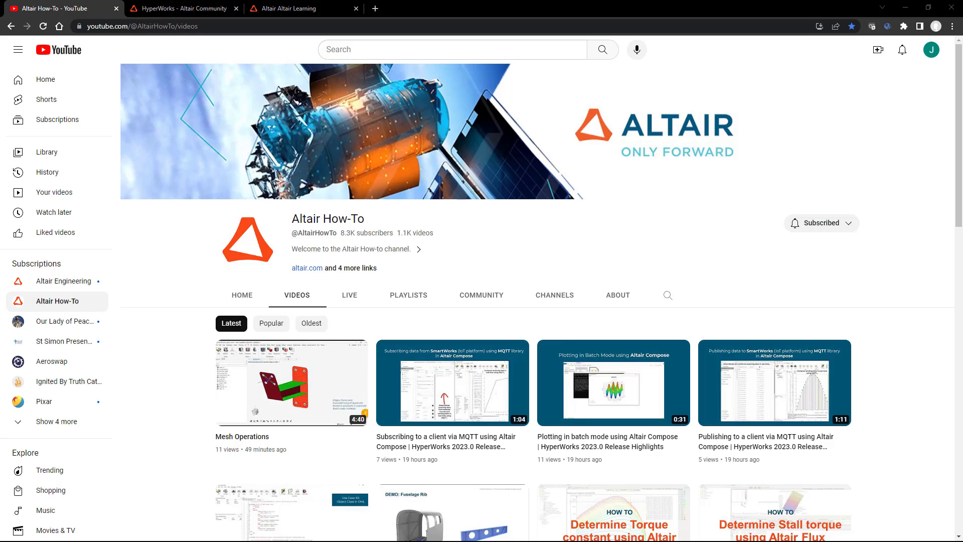
# Visit the HyperWorks Altair Community forum, then the Altair Learning welcome page.
pyautogui.click(181, 8)
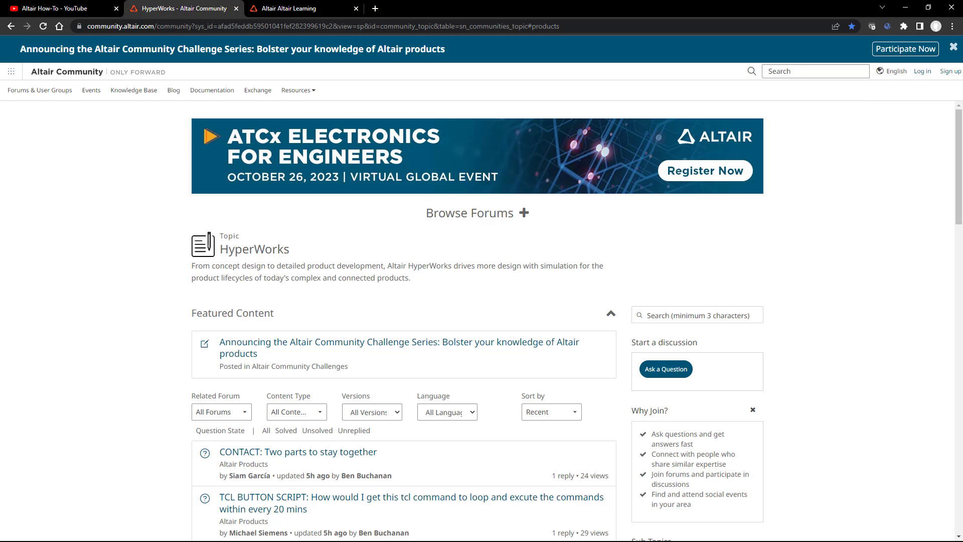
pyautogui.click(288, 8)
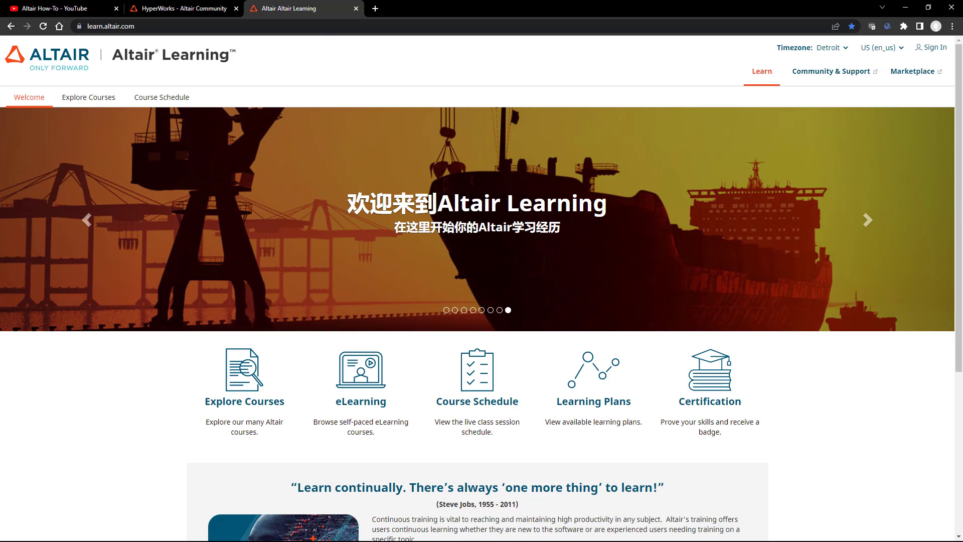